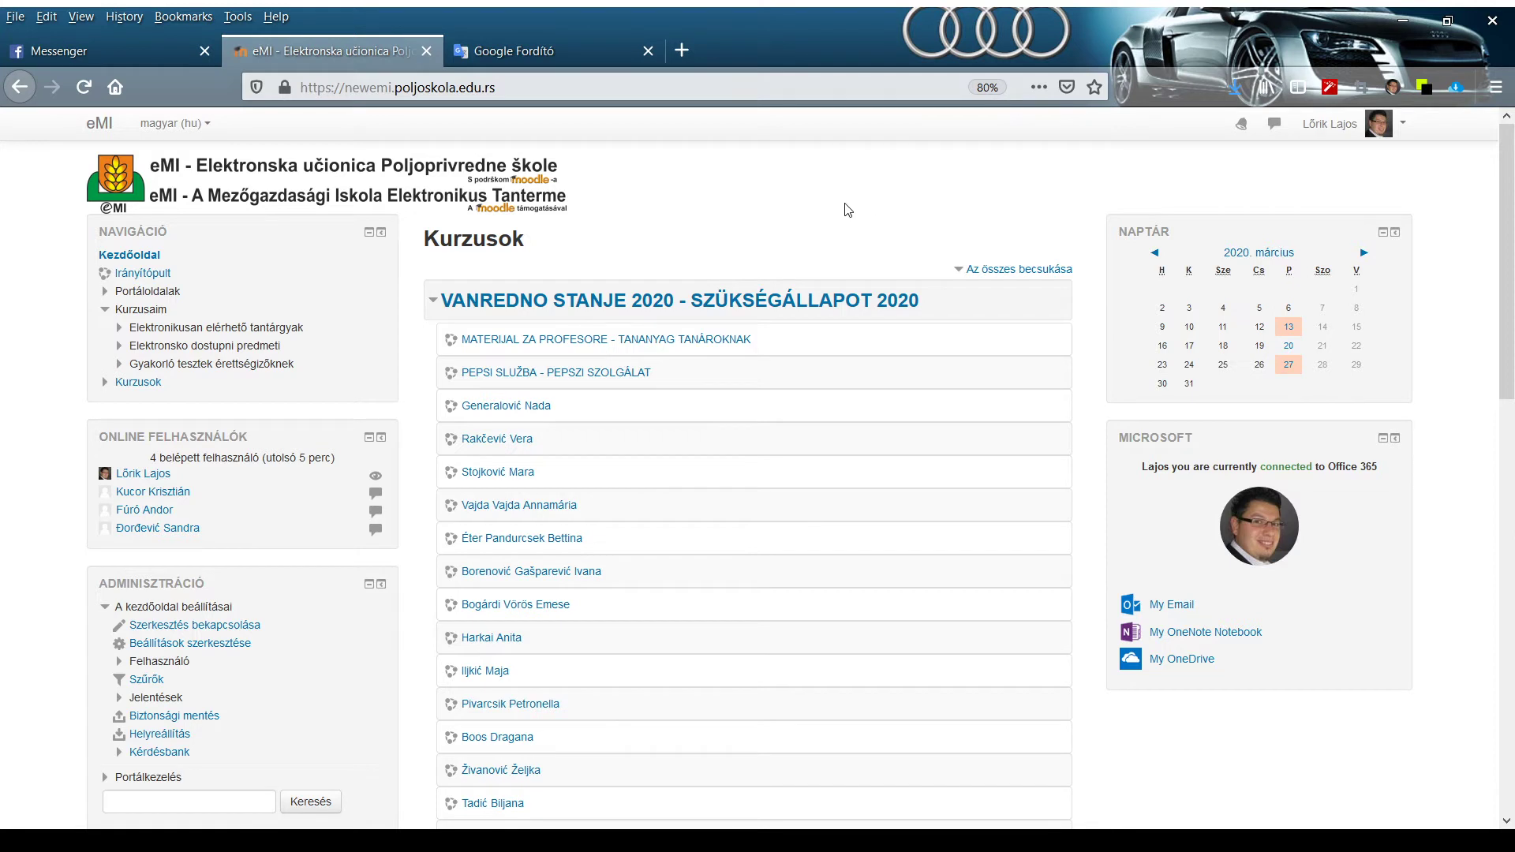
Open the Számítástechnika és informatika course from the Elektronikusan elérhető tantárgyak category
{"action": "scroll", "coordinate": [844, 203], "scroll_direction": "down", "scroll_amount": 3}
{"action": "scroll", "coordinate": [588, 310], "scroll_direction": "down", "scroll_amount": 8}
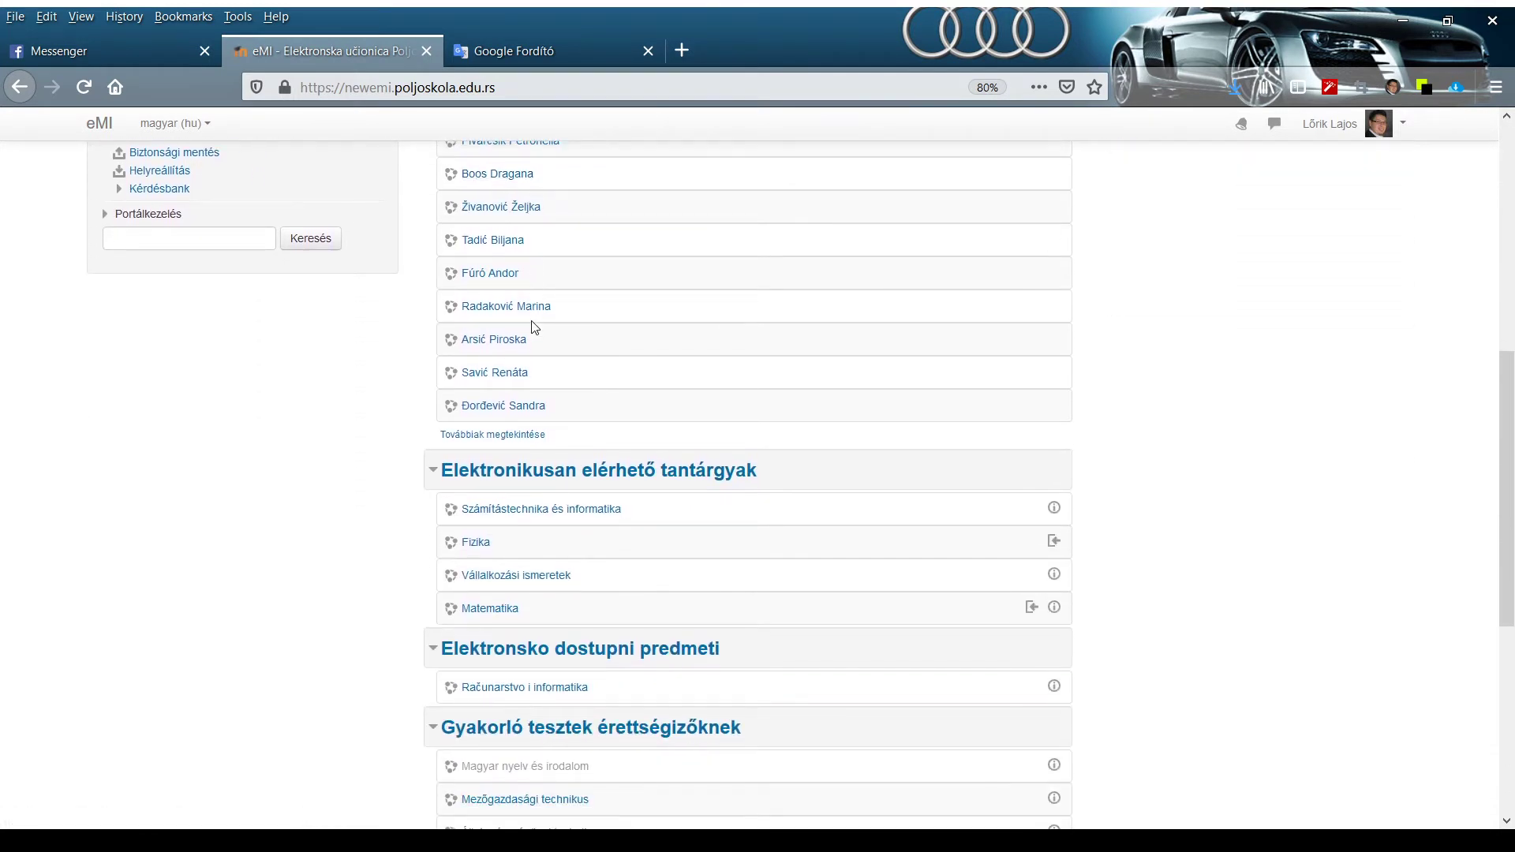
{"action": "left_click", "coordinate": [550, 509]}
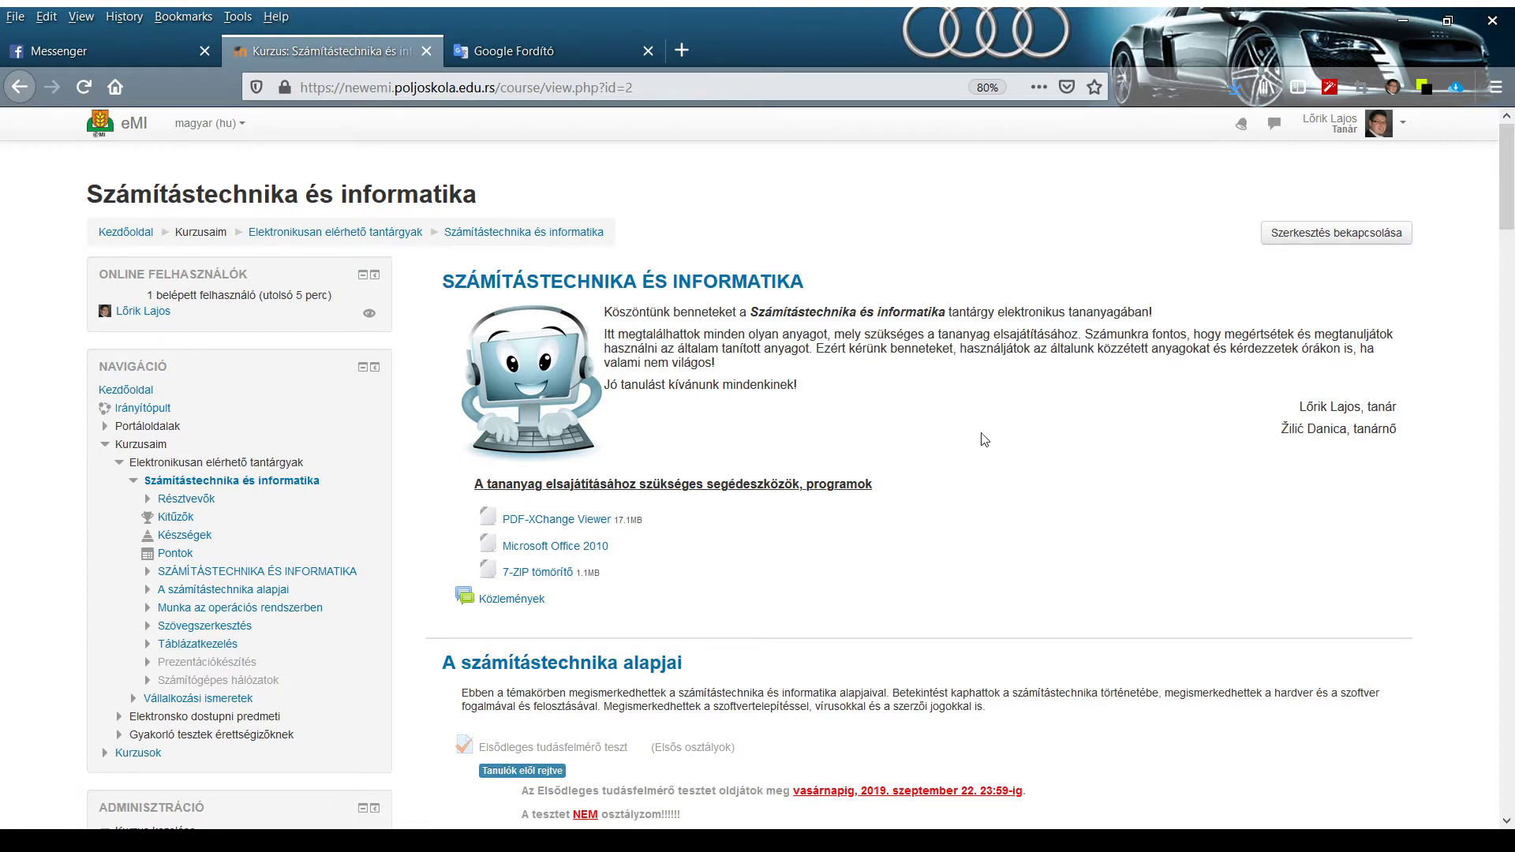
Open the course's Kurzustevékenység (course activity) report
{"action": "scroll", "coordinate": [813, 438], "scroll_direction": "down", "scroll_amount": 3}
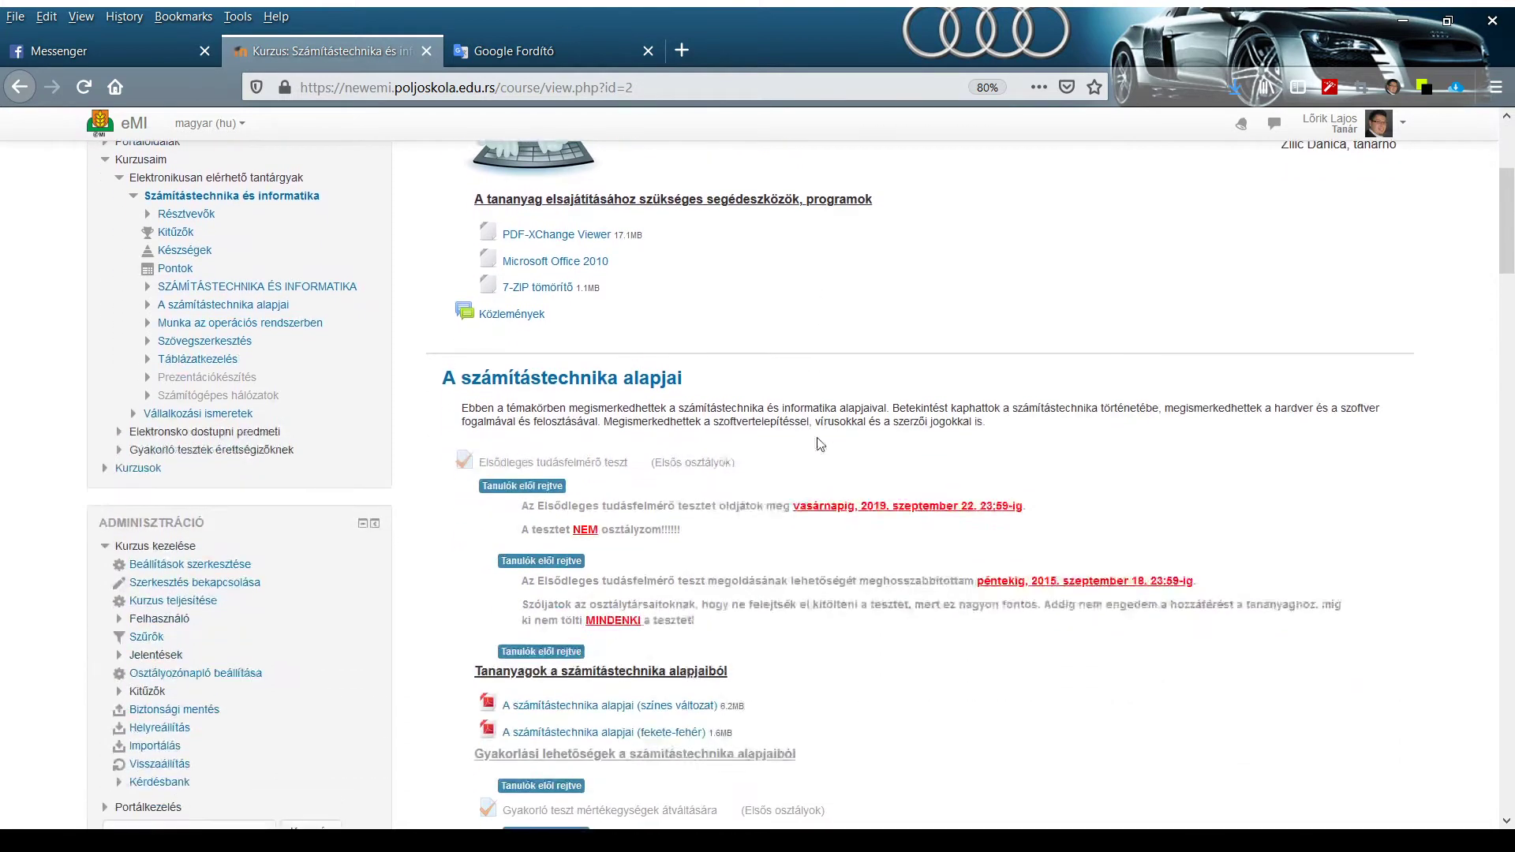
{"action": "scroll", "coordinate": [820, 444], "scroll_direction": "down", "scroll_amount": 2}
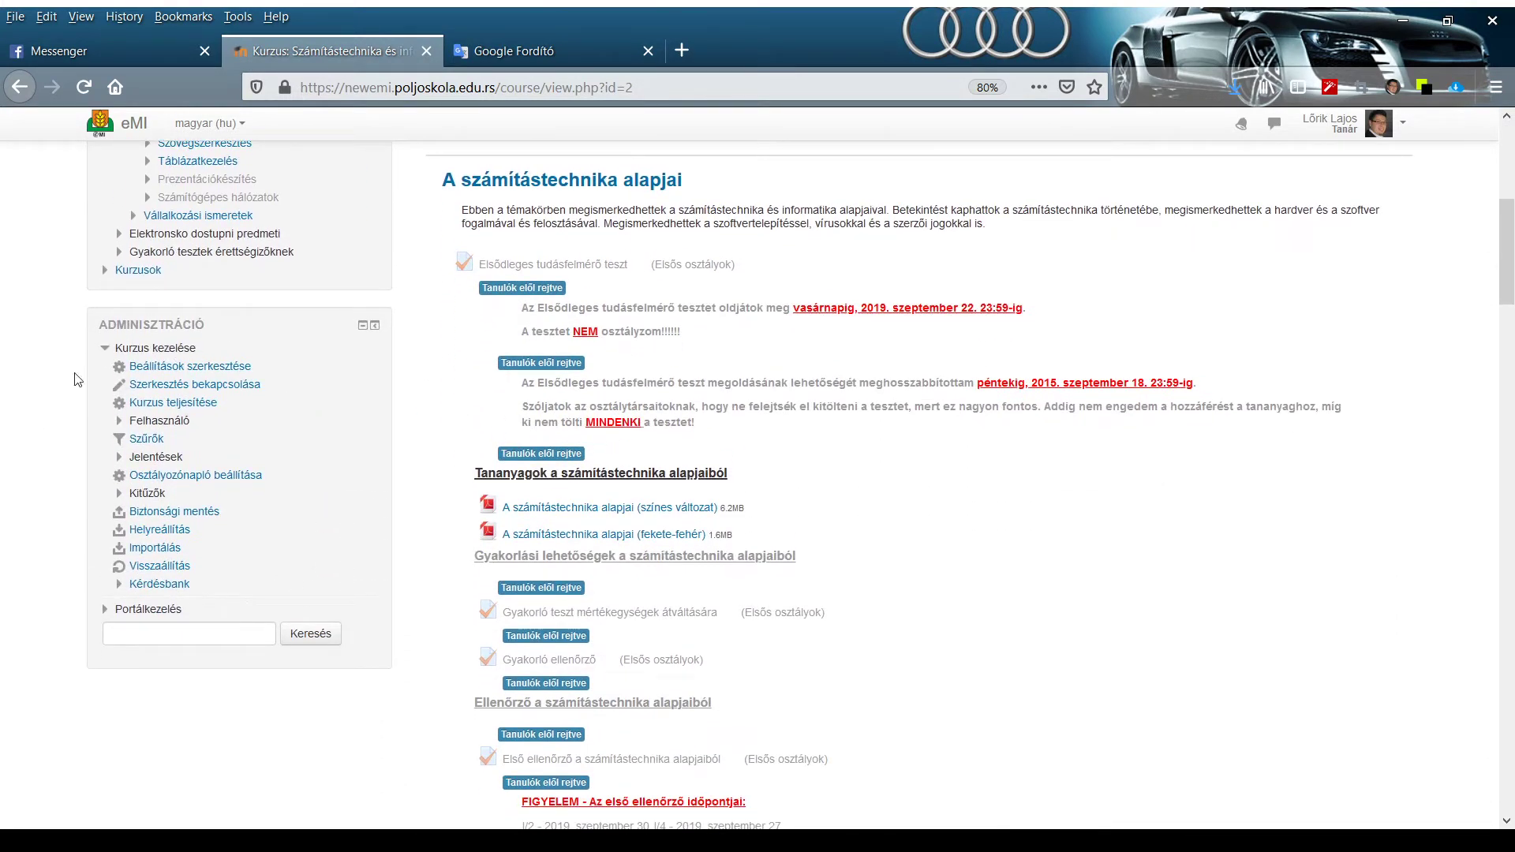
{"action": "left_click", "coordinate": [153, 460]}
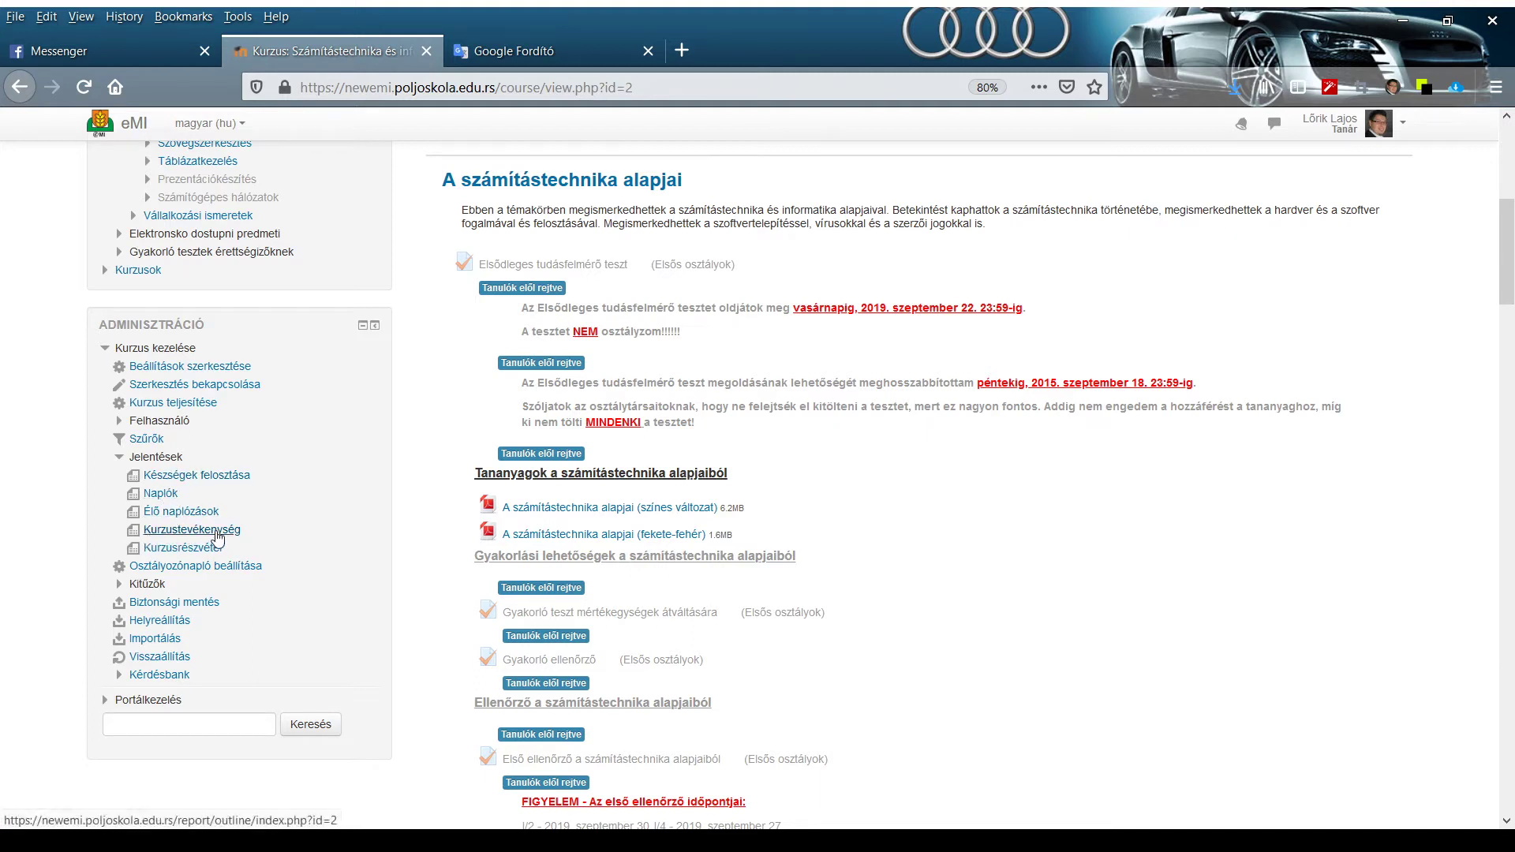
{"action": "left_click", "coordinate": [189, 537]}
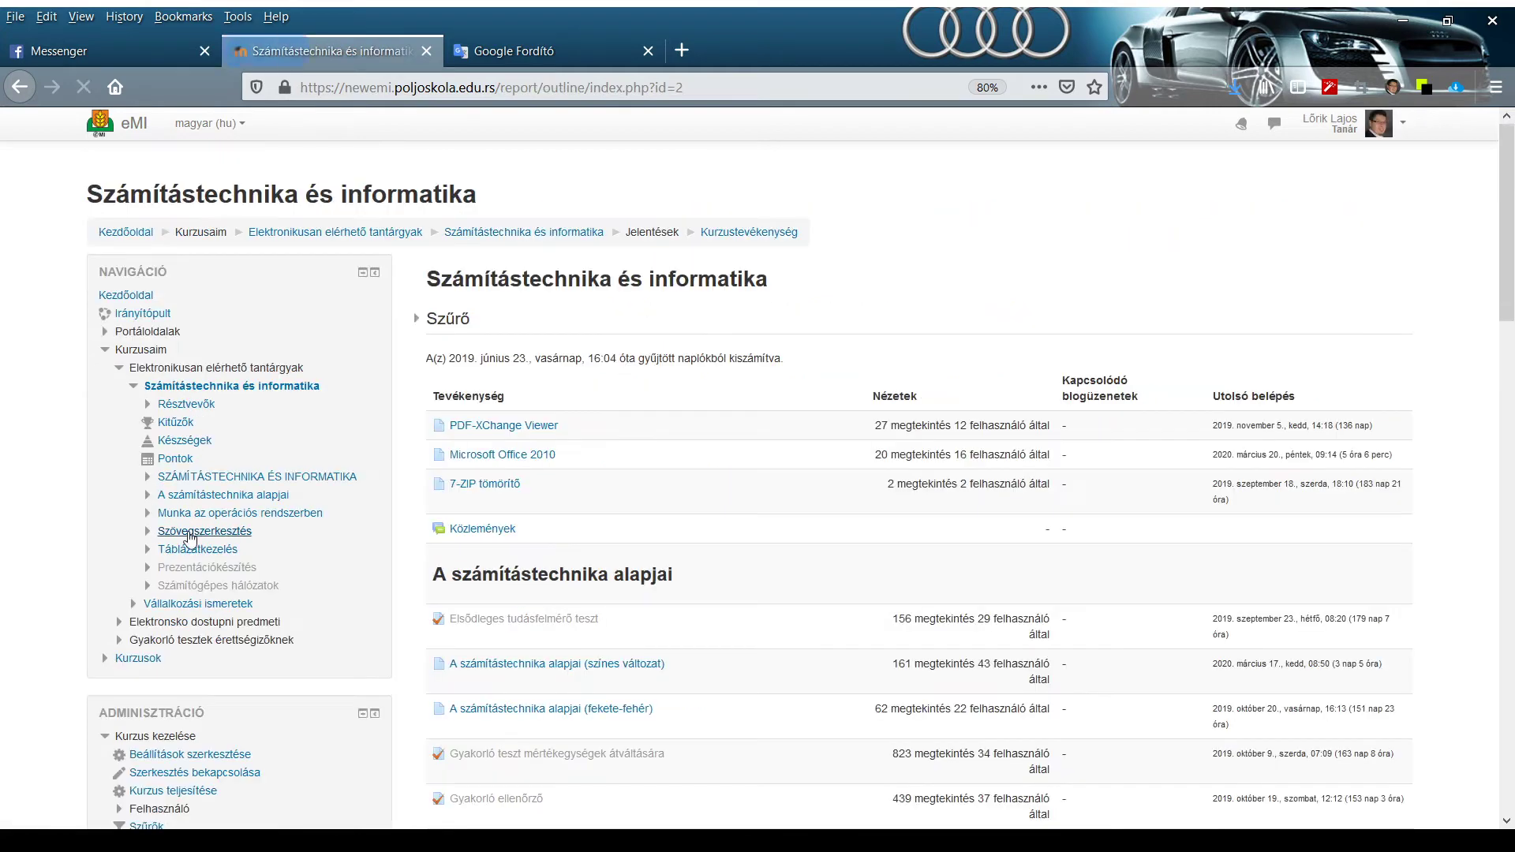
Open the Kurzusrészvétel report and choose A számítástechnika alapjai (színes változat) as its activity module
{"action": "scroll", "coordinate": [190, 536], "scroll_direction": "down", "scroll_amount": 5}
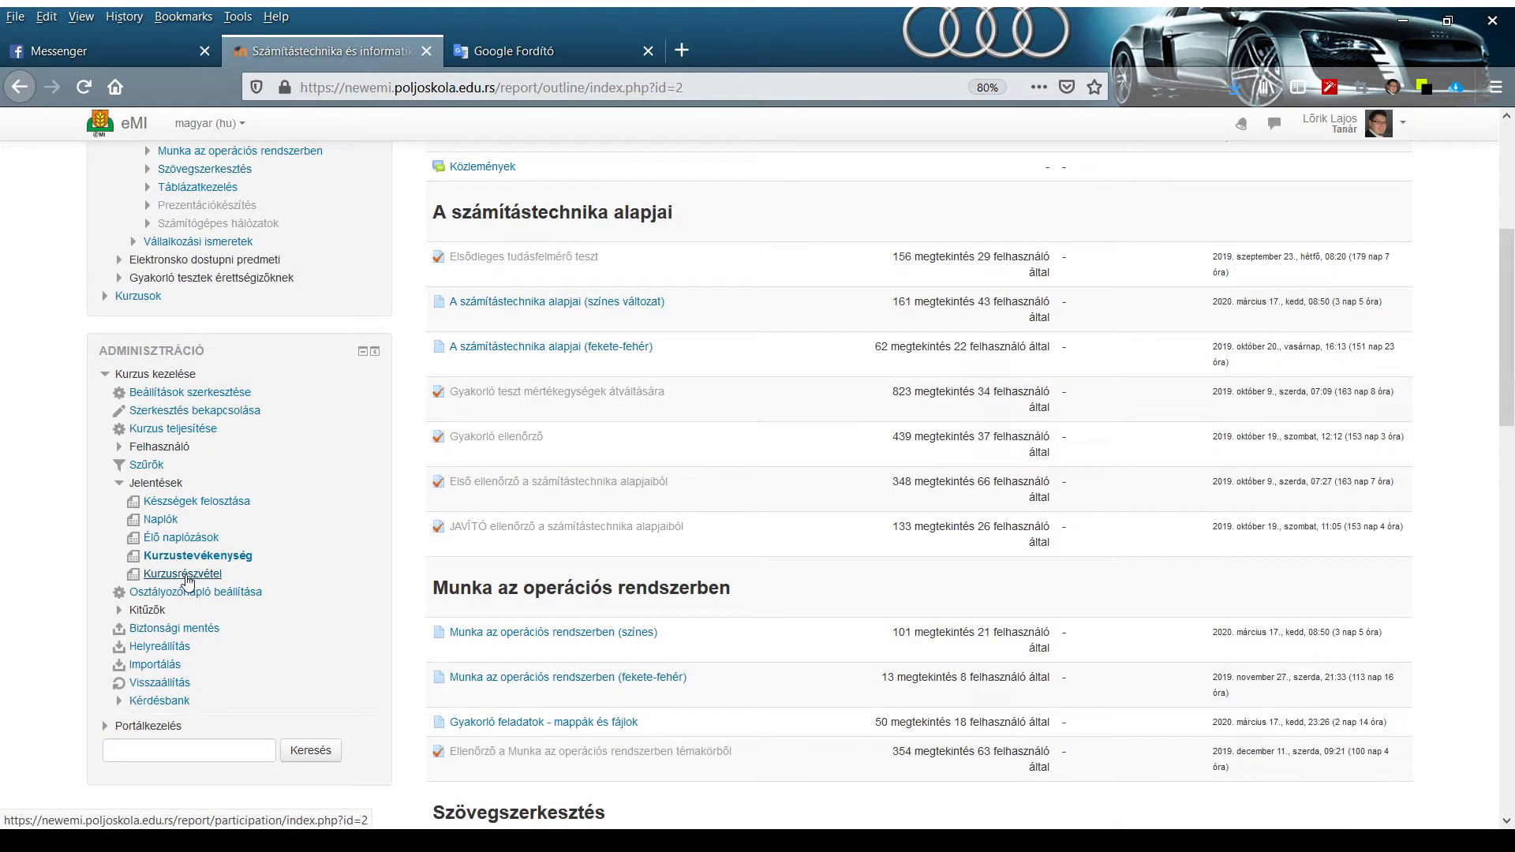
{"action": "left_click", "coordinate": [186, 577]}
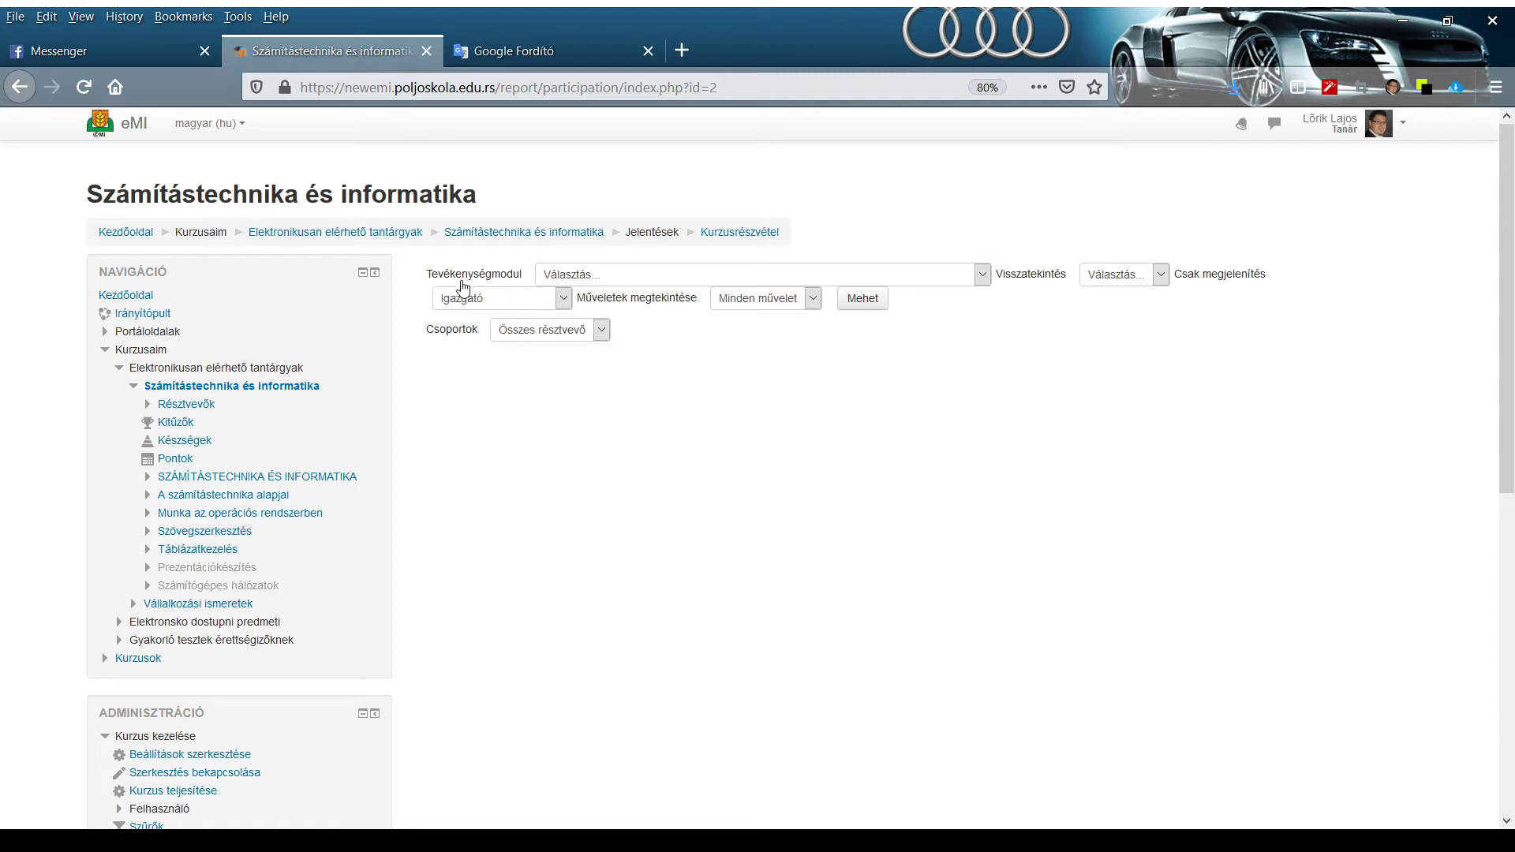
{"action": "left_click", "coordinate": [642, 281]}
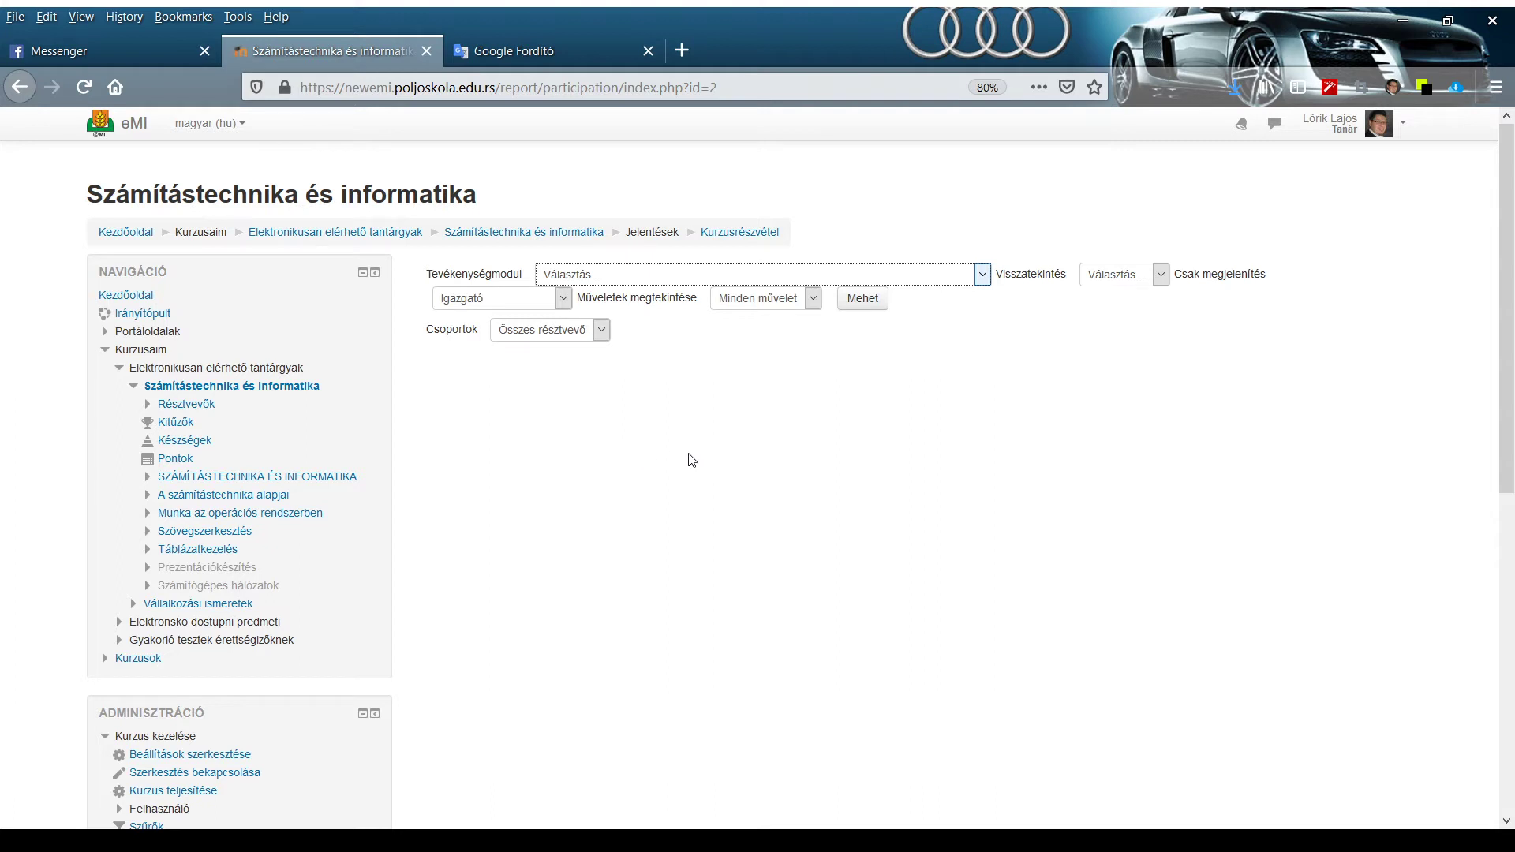
{"action": "key", "text": "Down"}
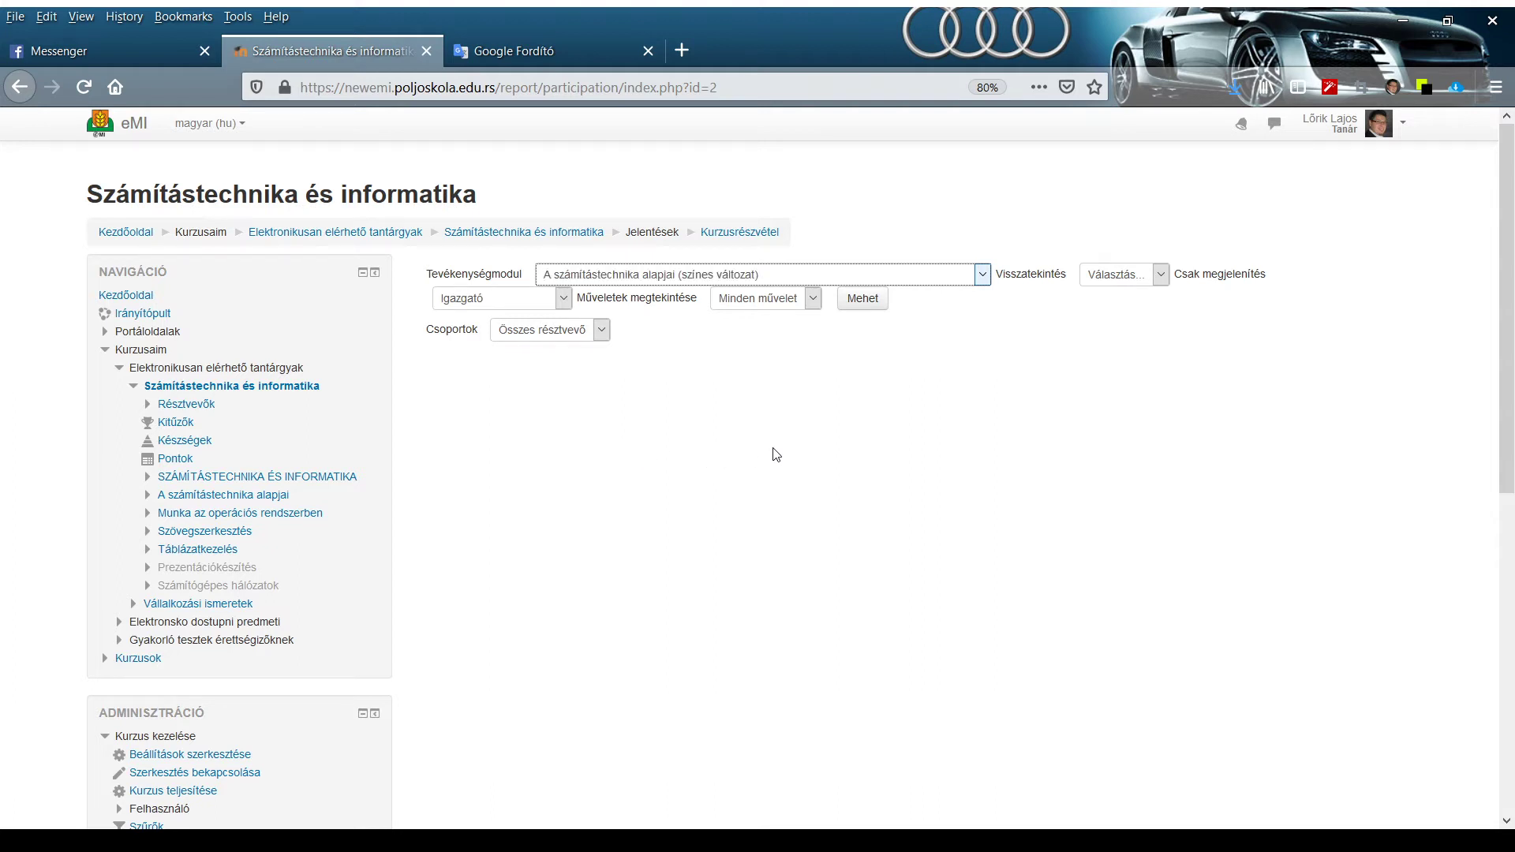
{"action": "left_click", "coordinate": [1112, 287]}
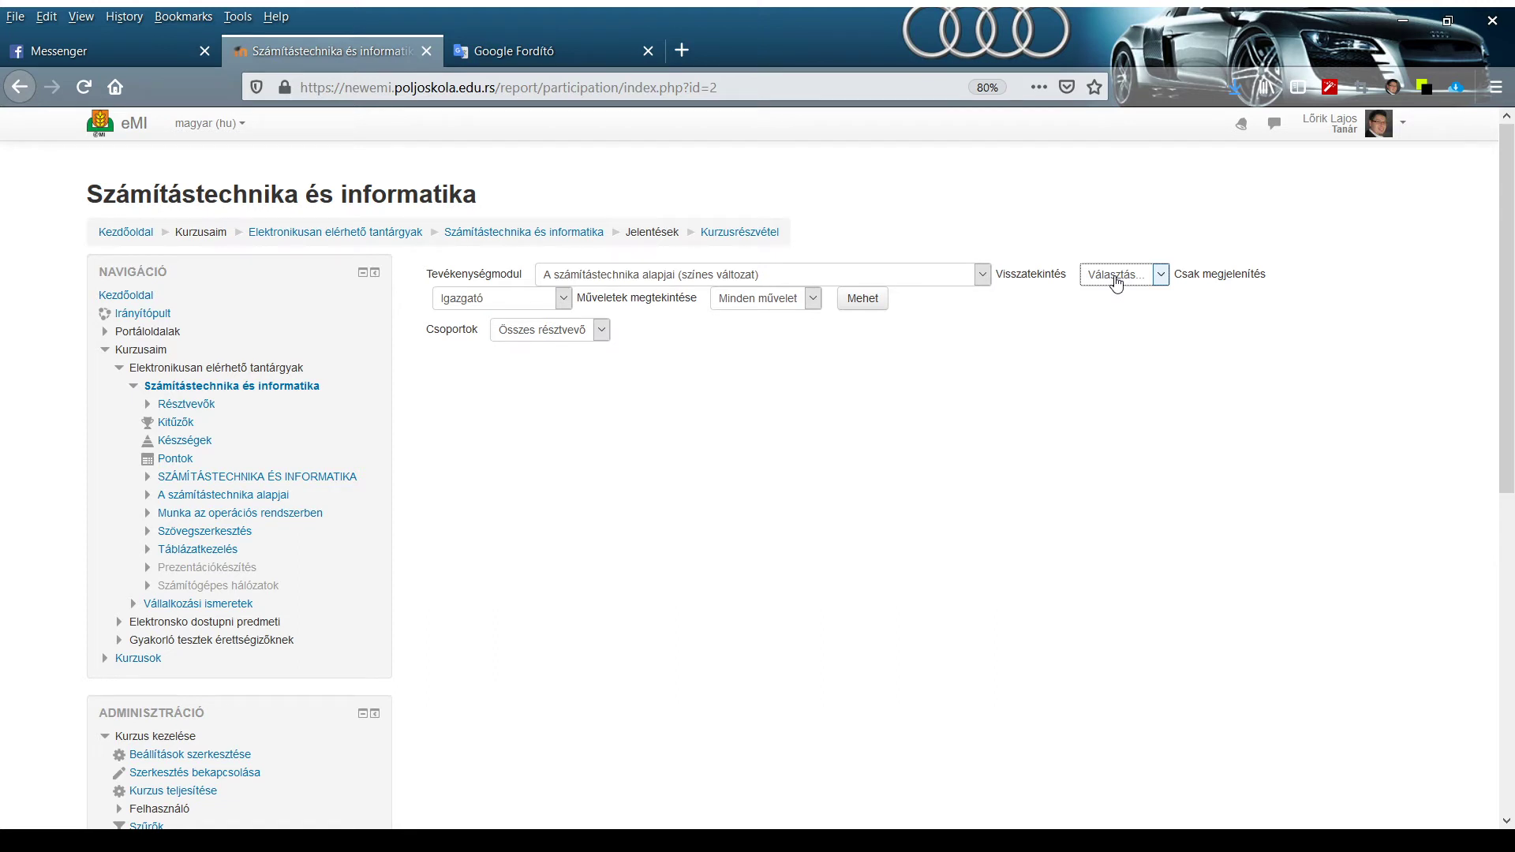
Change the report's activity module to Táblázatkezelés and set the look-back period to 3 hónap
{"action": "left_click", "coordinate": [983, 275]}
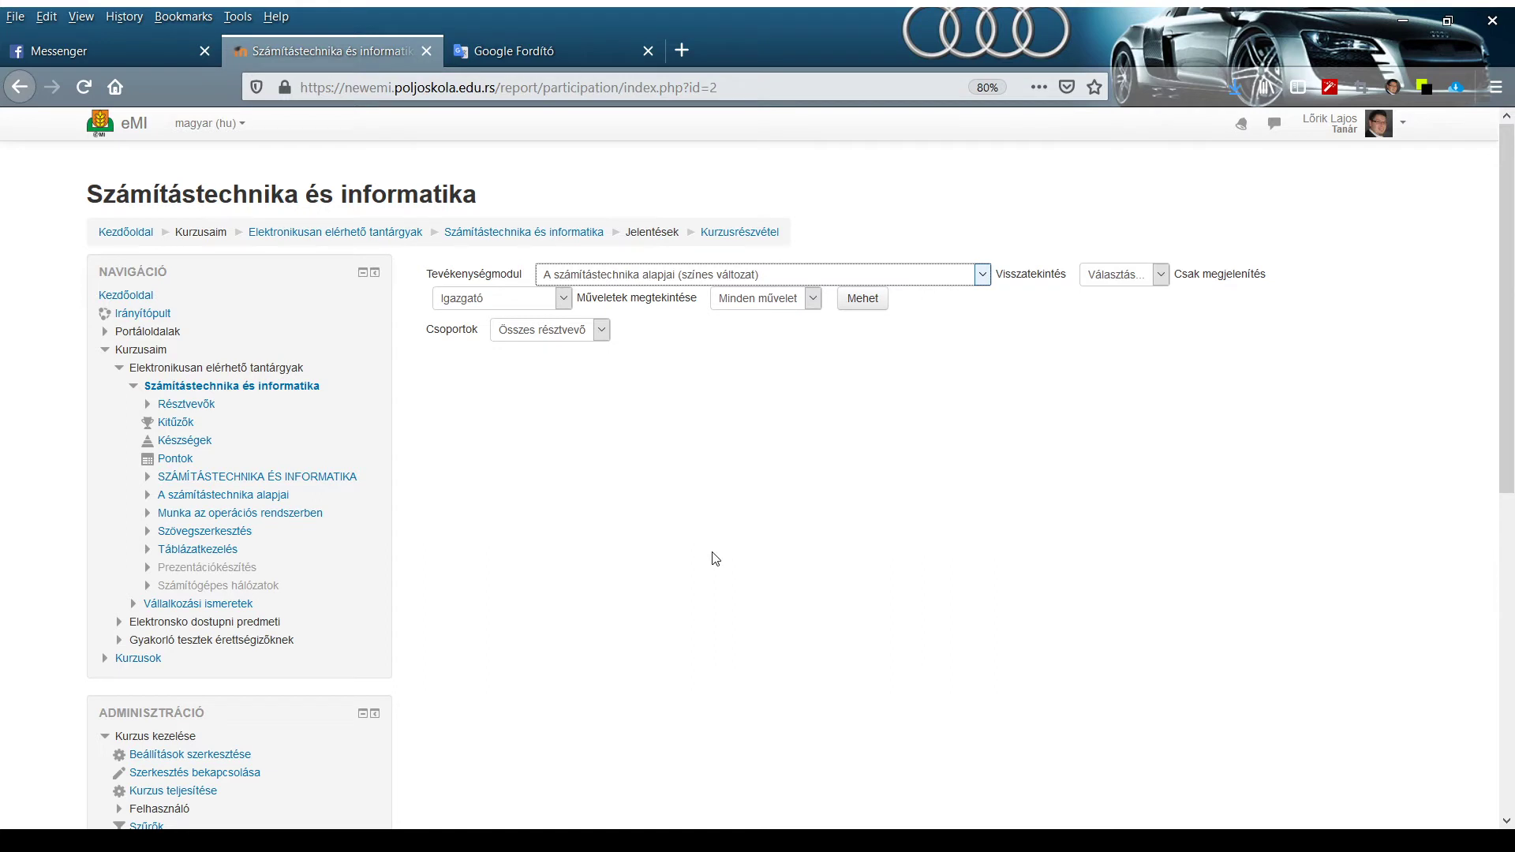
{"action": "key", "text": "t"}
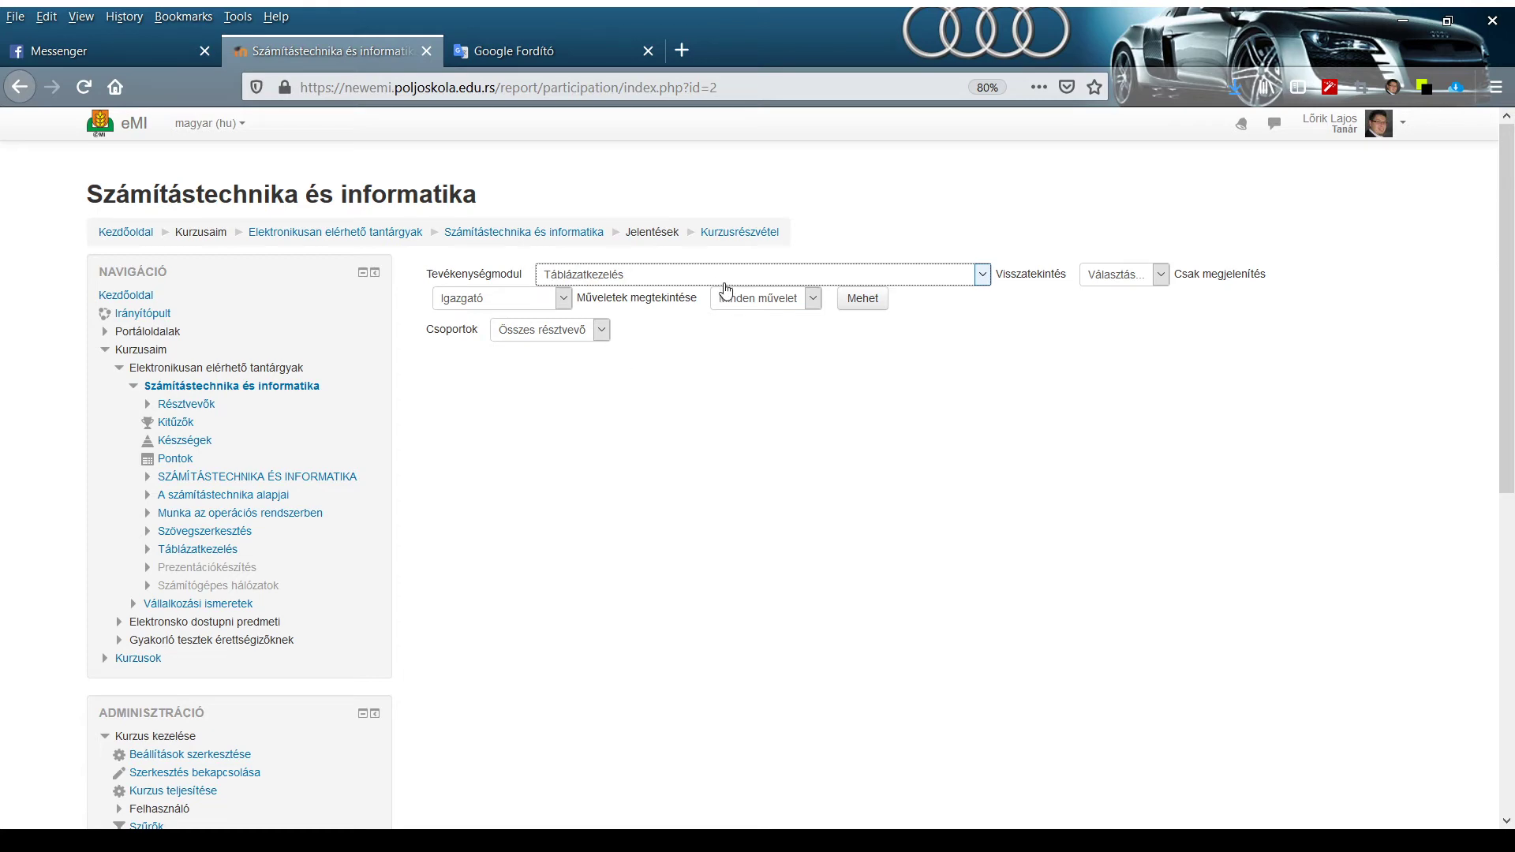
{"action": "key", "text": "Tab"}
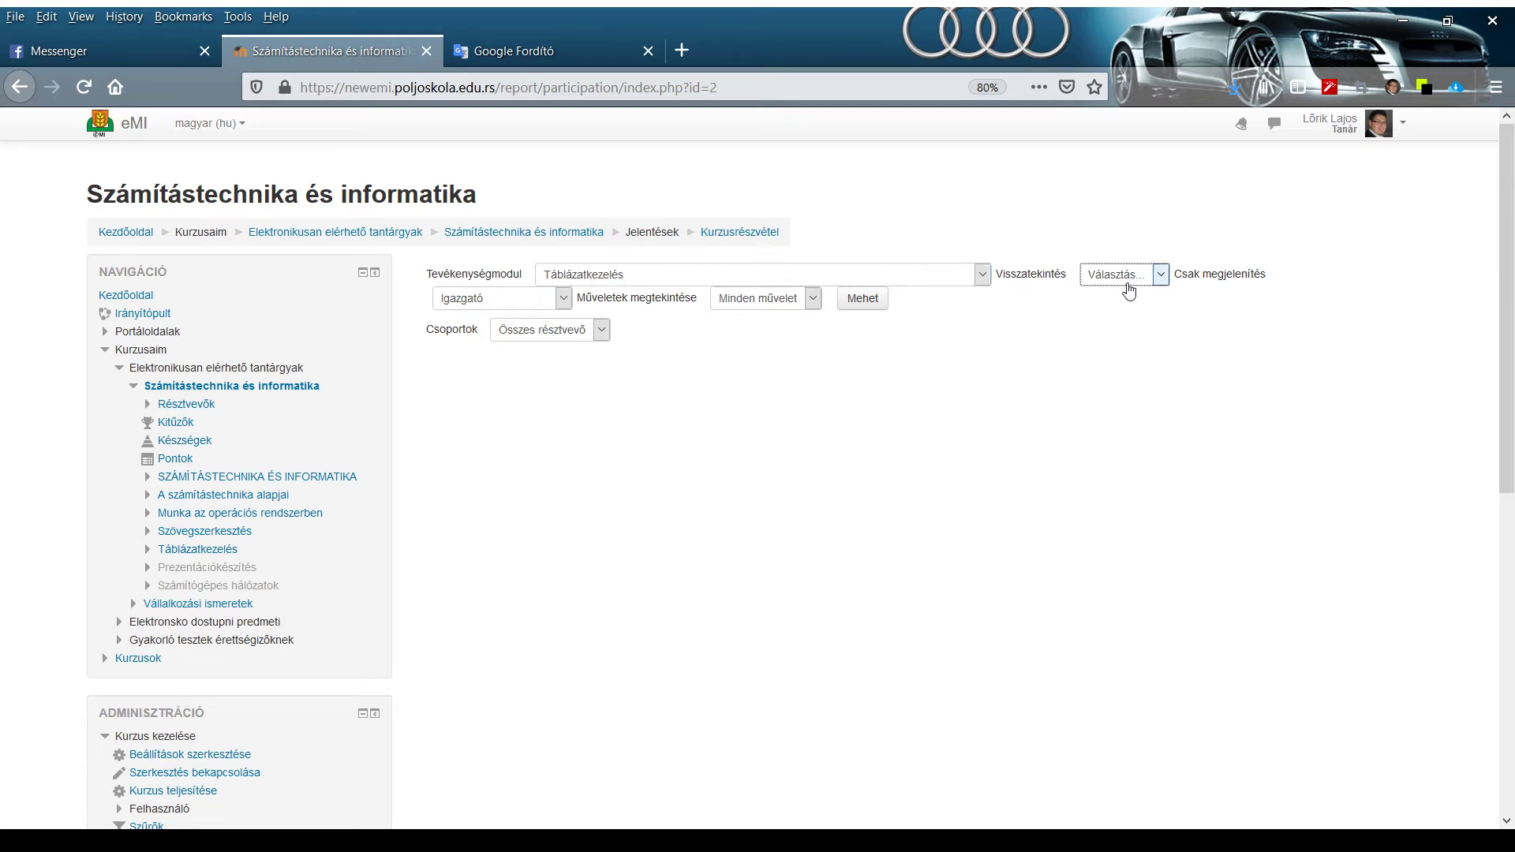
{"action": "key", "text": "End"}
{"action": "key", "text": "Tab"}
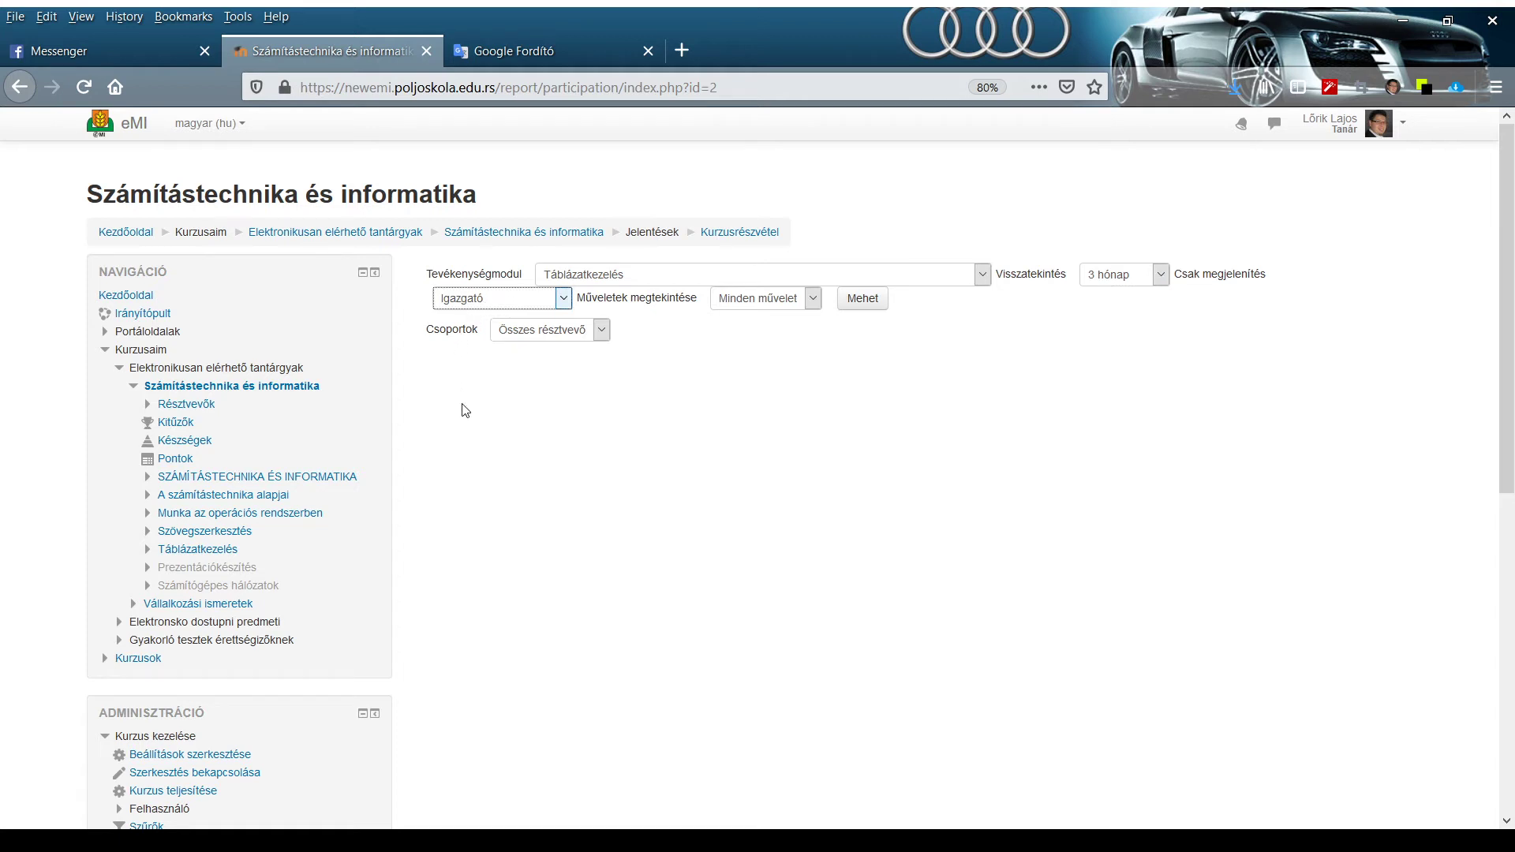
Restrict the participation report to the Tanuló role, keep Minden művelet, and generate it
{"action": "key", "text": "Down"}
{"action": "key", "text": "Tab"}
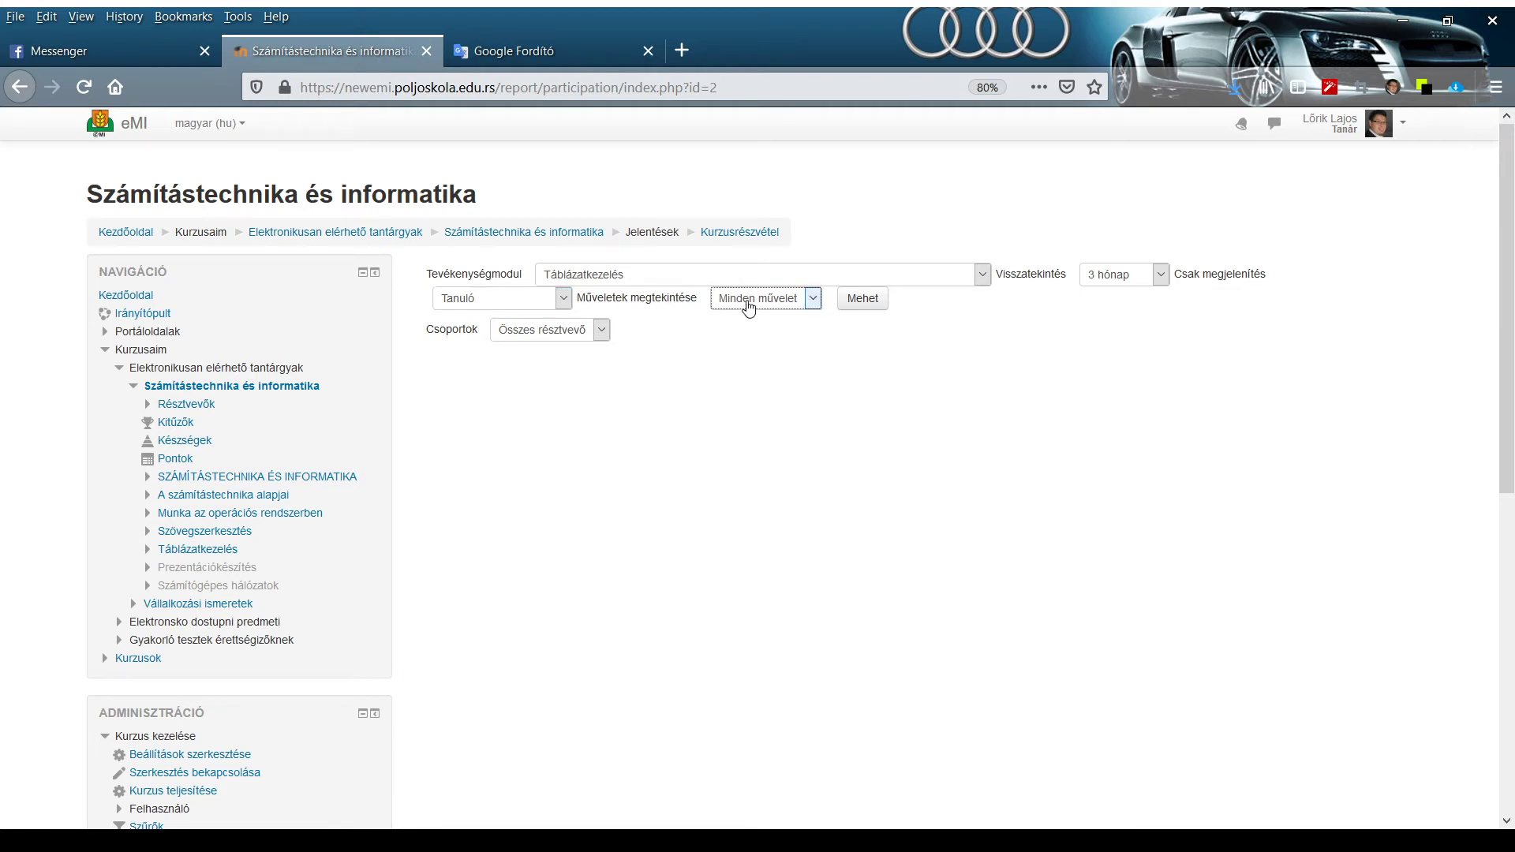
{"action": "left_click", "coordinate": [865, 306]}
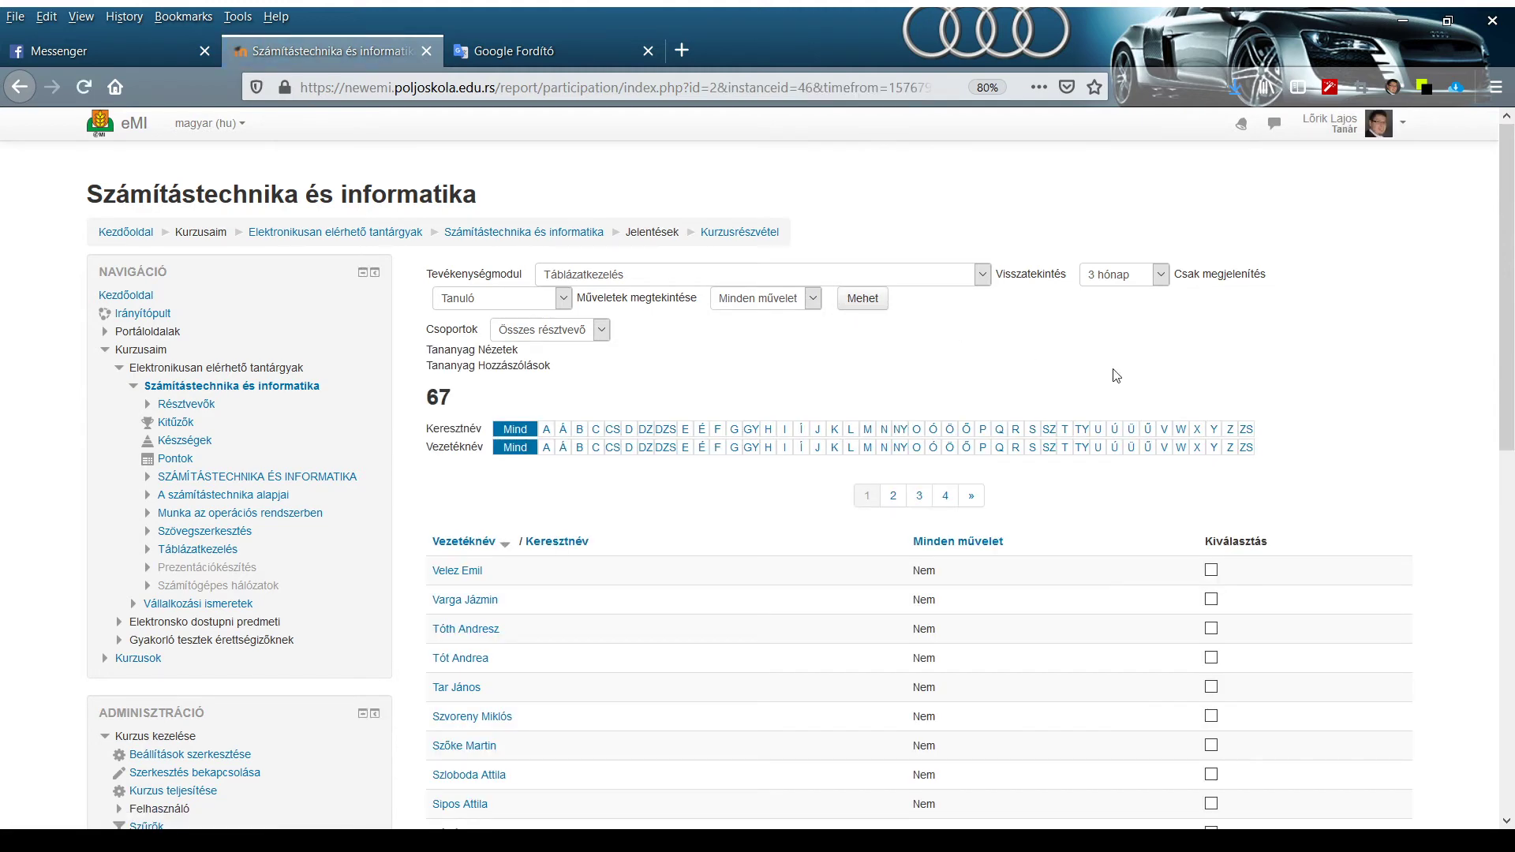
Look through the participant list and filter the Táblázatkezelés participation report to group I-6
{"action": "scroll", "coordinate": [1116, 375], "scroll_direction": "down", "scroll_amount": 6}
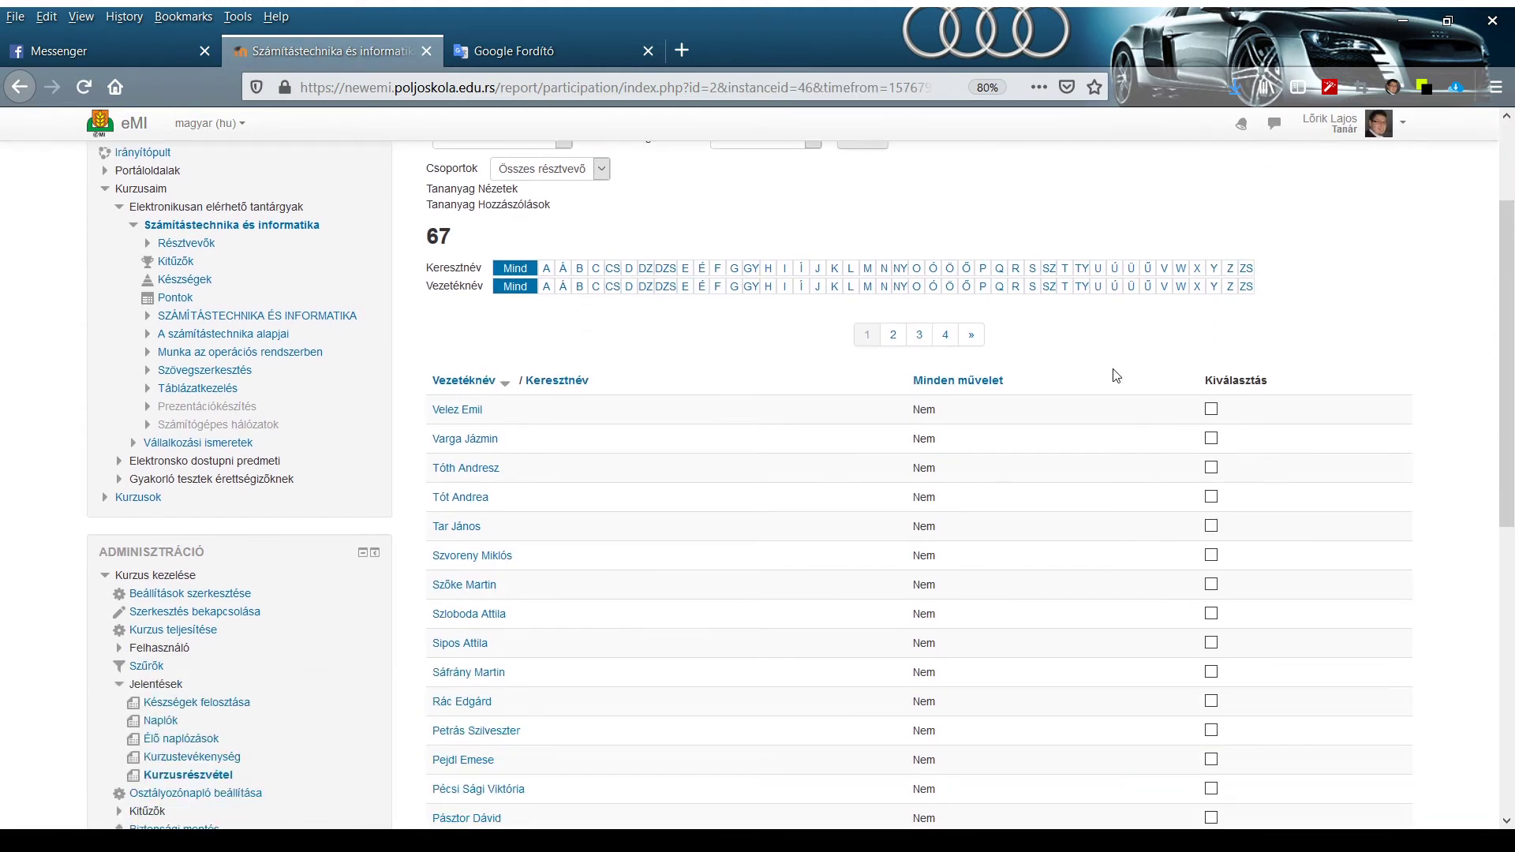
{"action": "scroll", "coordinate": [1116, 375], "scroll_direction": "up", "scroll_amount": 6}
{"action": "scroll", "coordinate": [741, 300], "scroll_direction": "up", "scroll_amount": 3}
{"action": "scroll", "coordinate": [757, 490], "scroll_direction": "down", "scroll_amount": 3}
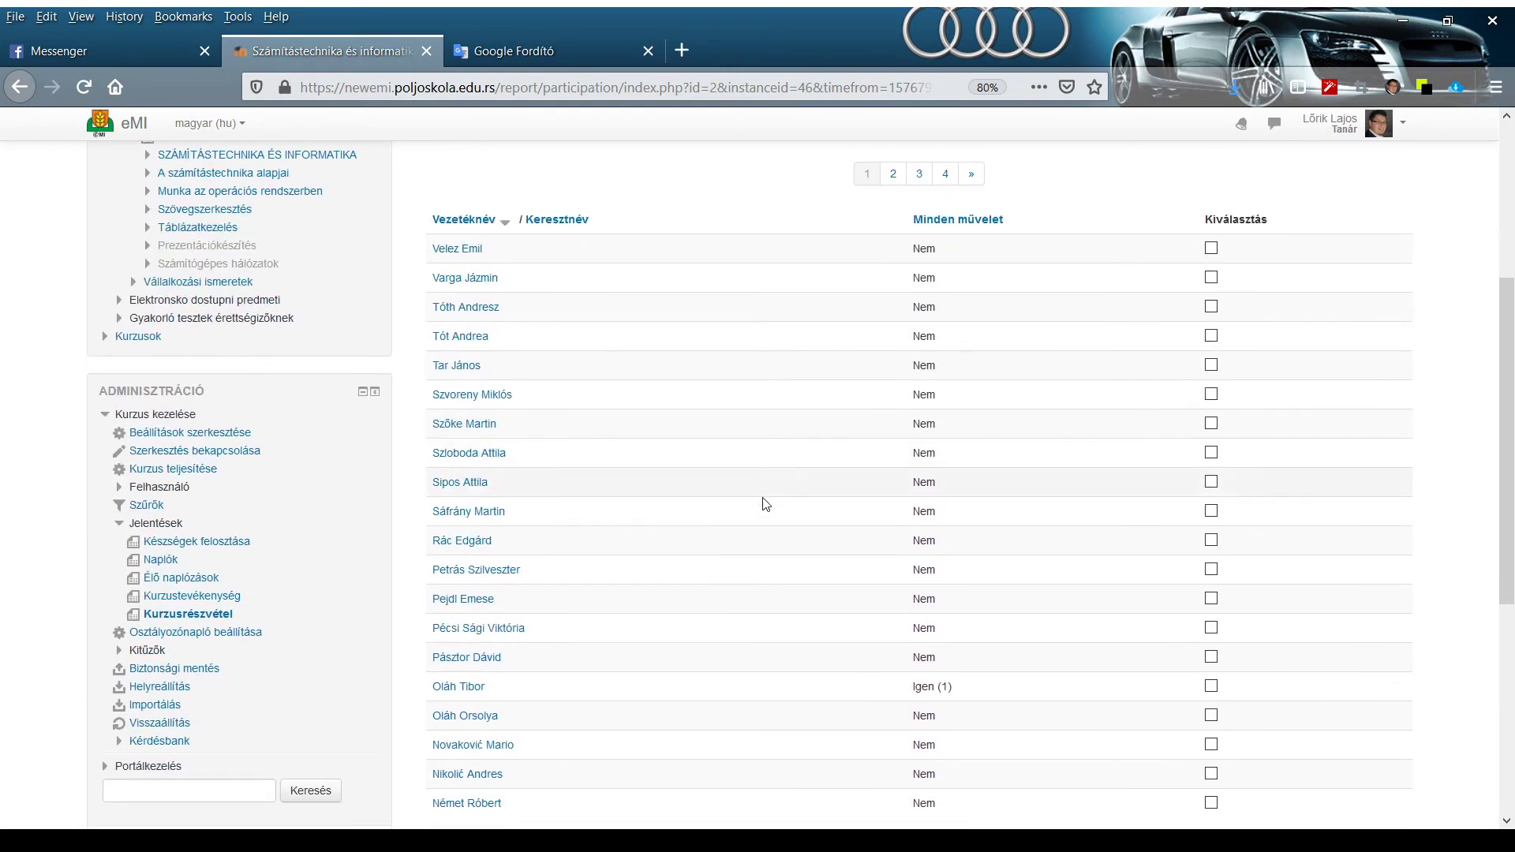
{"action": "scroll", "coordinate": [781, 525], "scroll_direction": "up", "scroll_amount": 5}
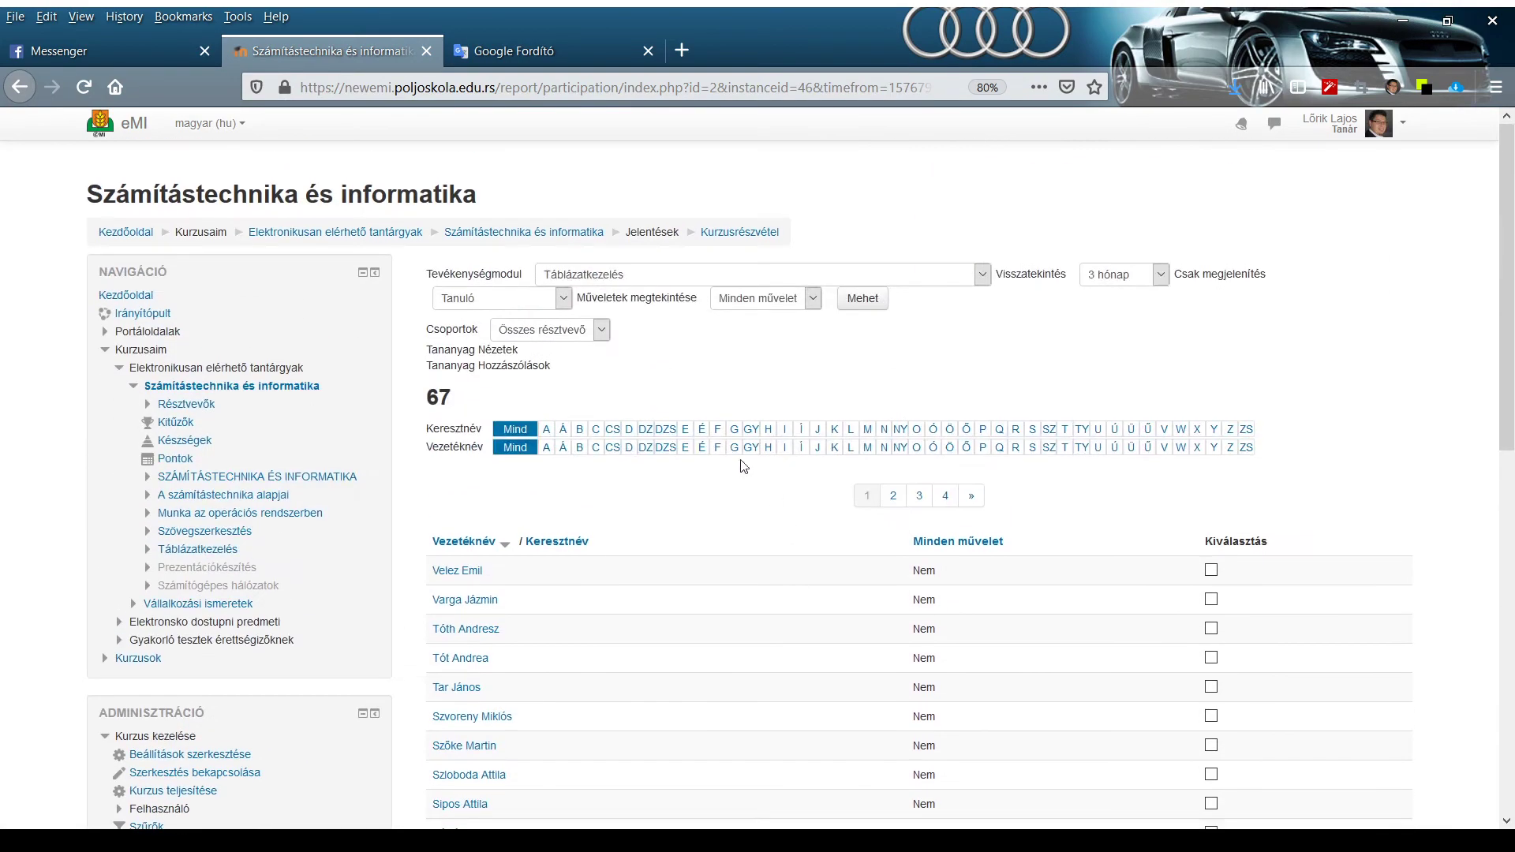
{"action": "left_click", "coordinate": [597, 340]}
{"action": "left_click", "coordinate": [528, 436]}
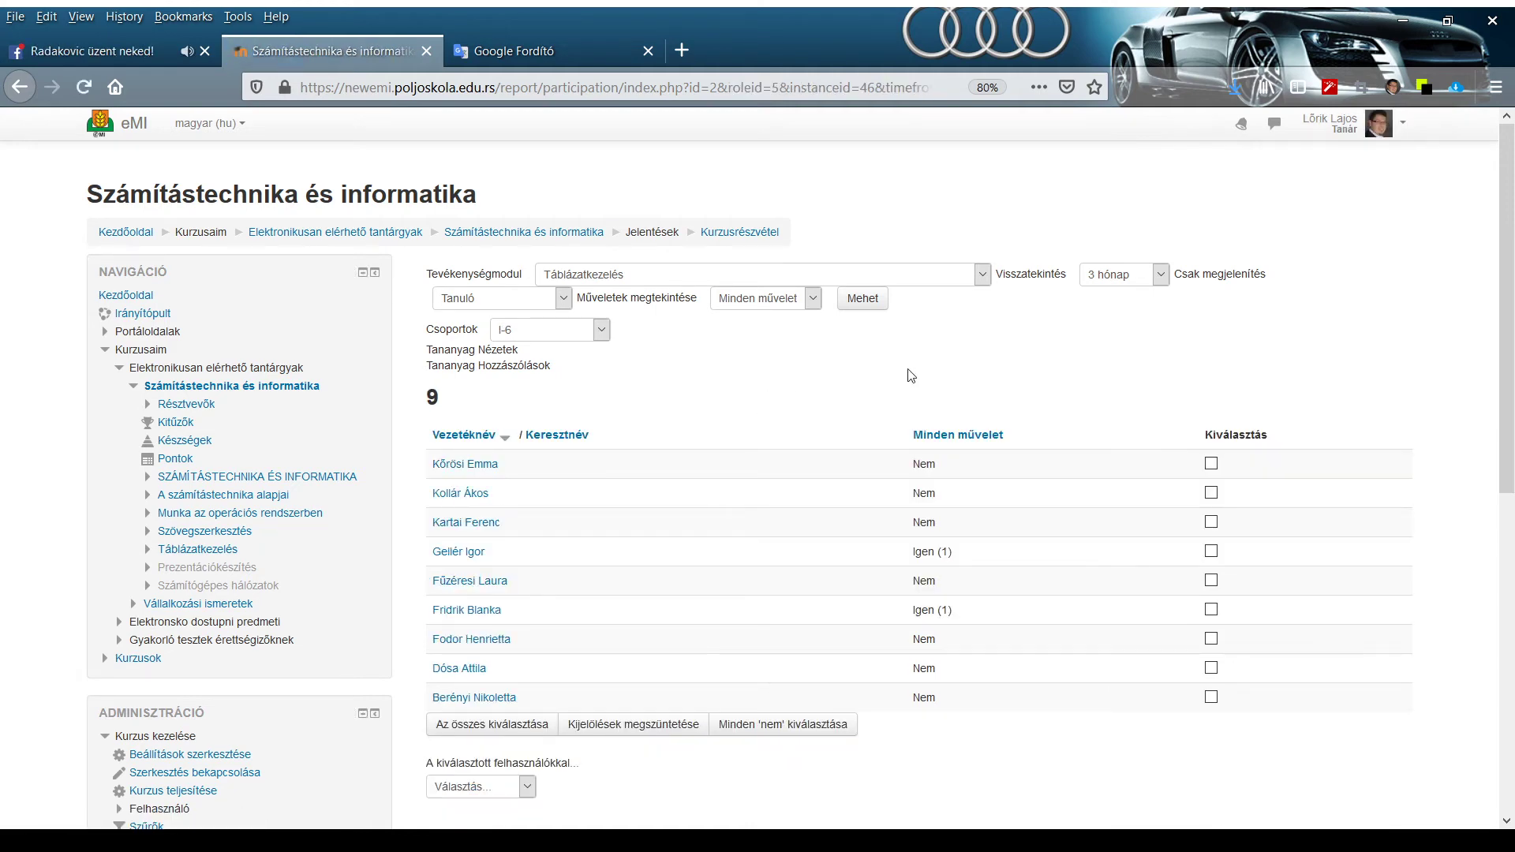
Generate the participation report for the activity Házi feladat leadása táblázatkezelésből
{"action": "scroll", "coordinate": [987, 379], "scroll_direction": "down", "scroll_amount": 2}
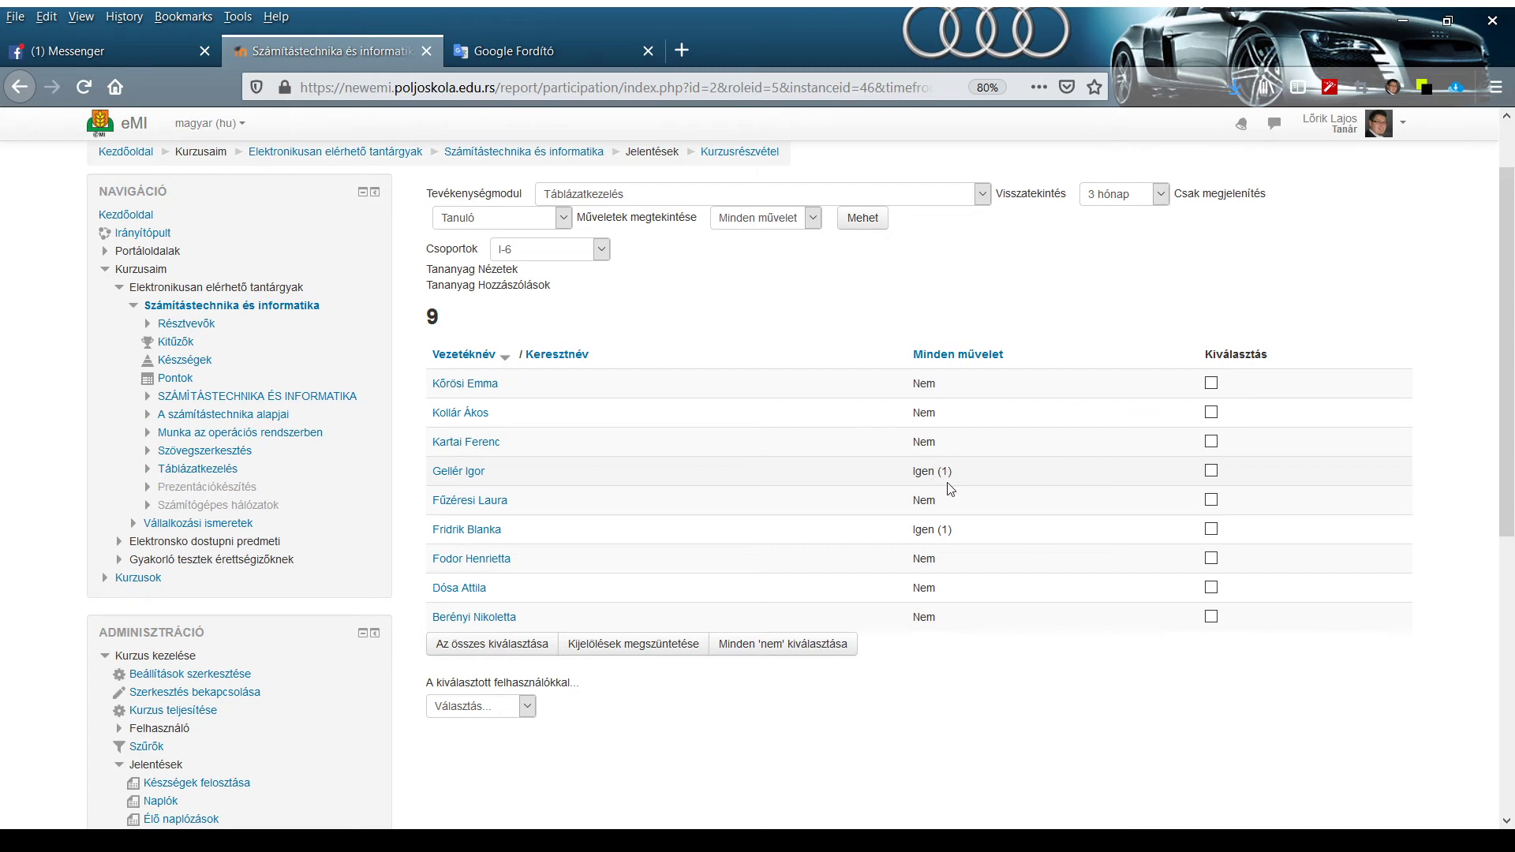
{"action": "scroll", "coordinate": [978, 469], "scroll_direction": "up", "scroll_amount": 1}
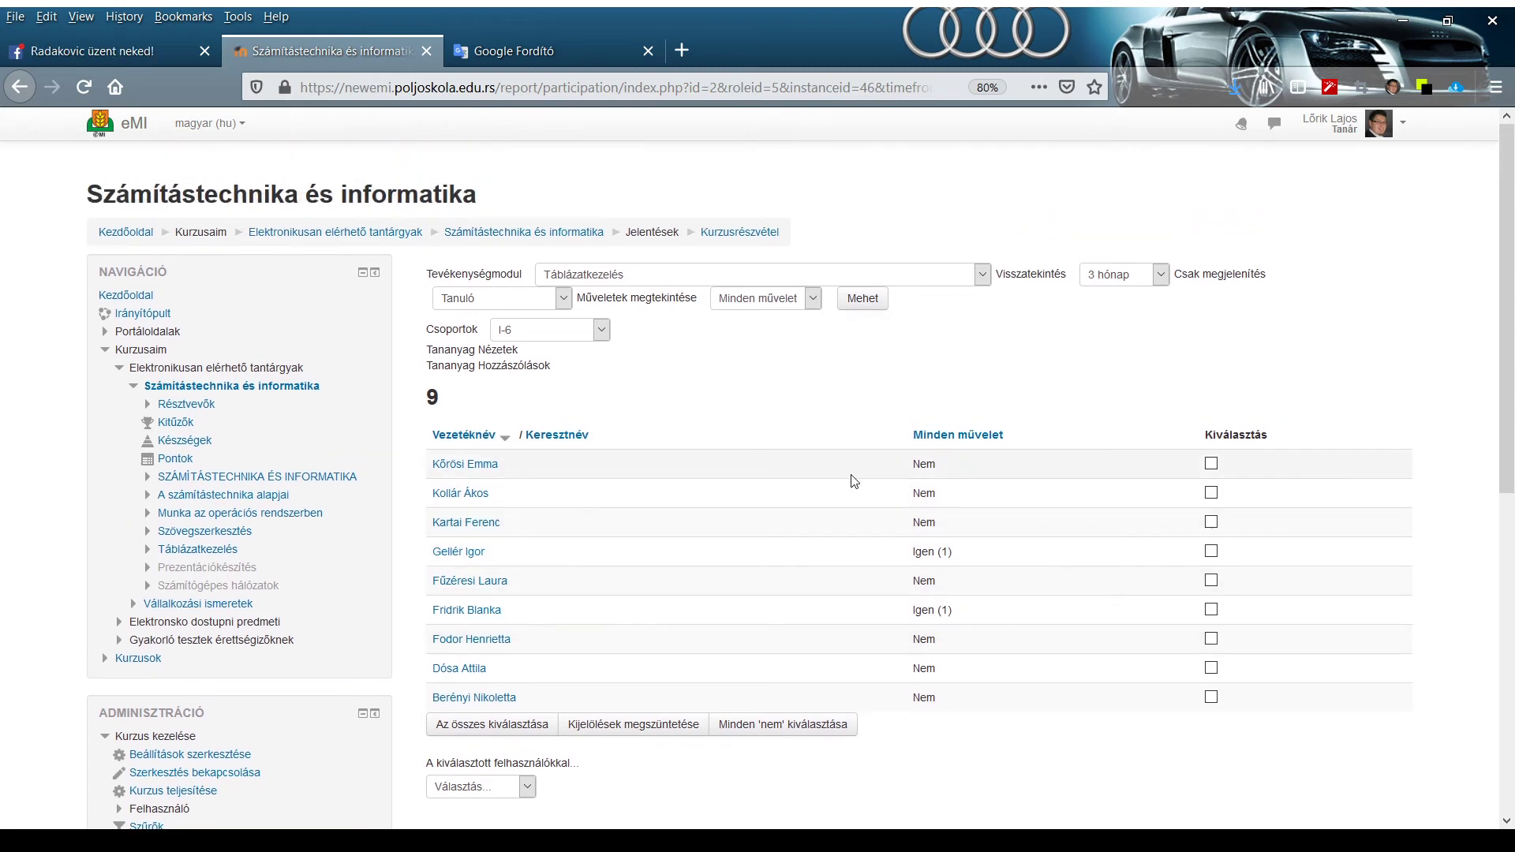
{"action": "scroll", "coordinate": [854, 480], "scroll_direction": "down", "scroll_amount": 1}
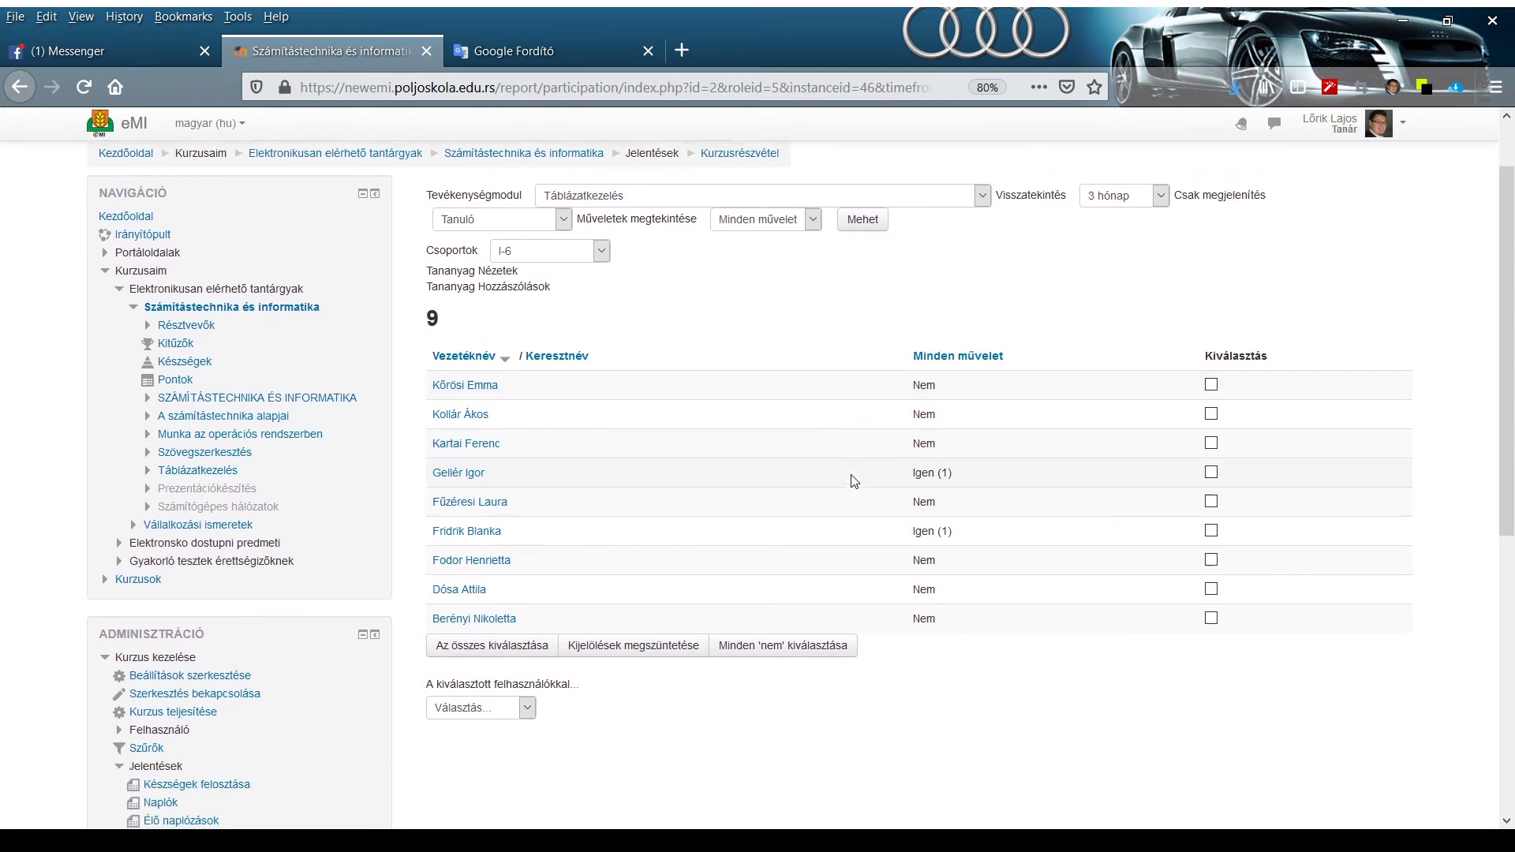
{"action": "left_click", "coordinate": [939, 204]}
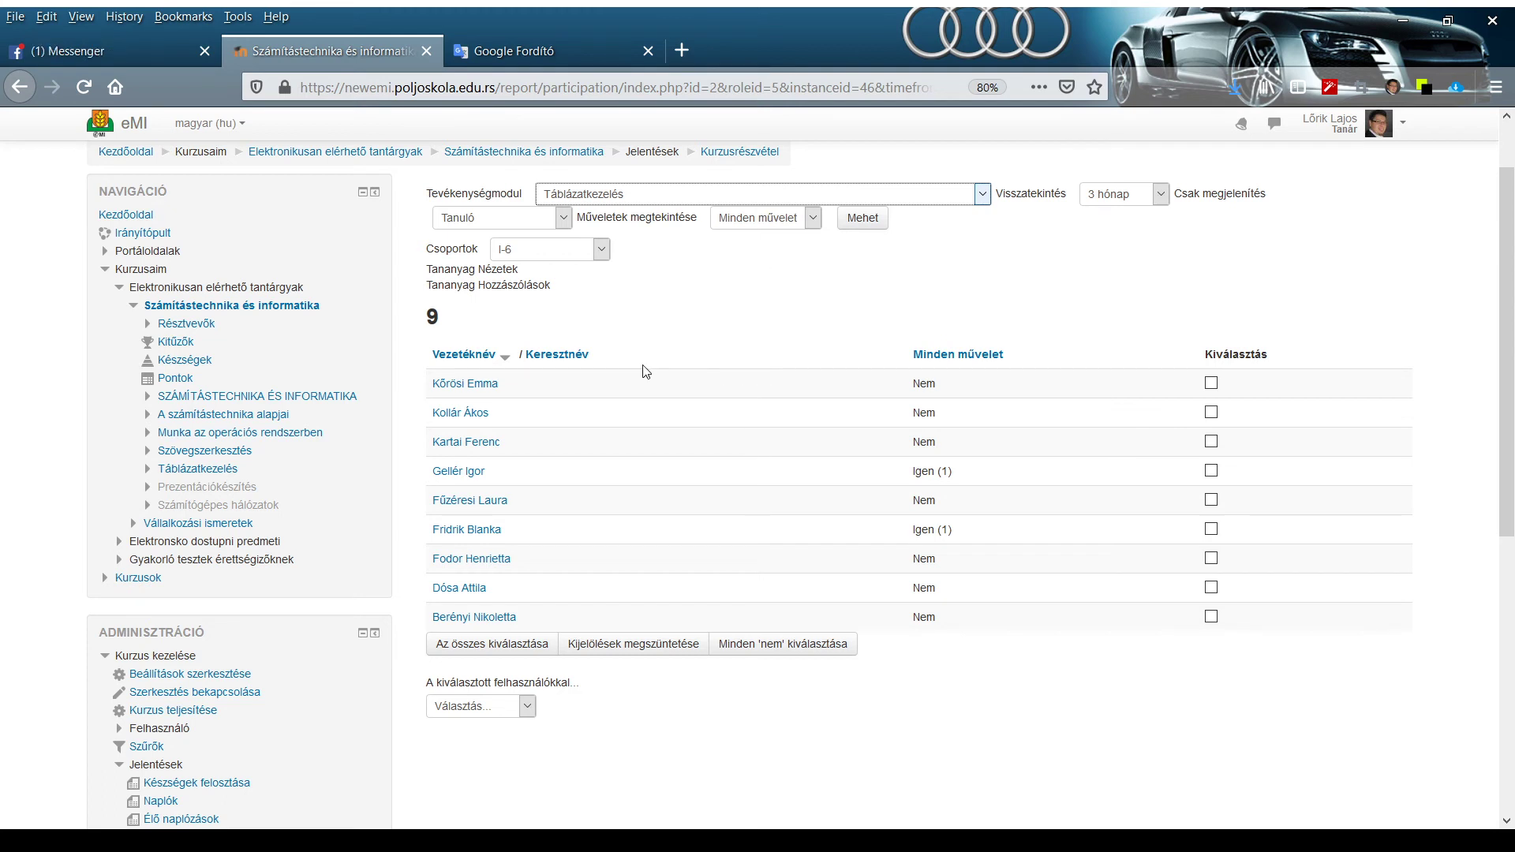
{"action": "key", "text": "Down"}
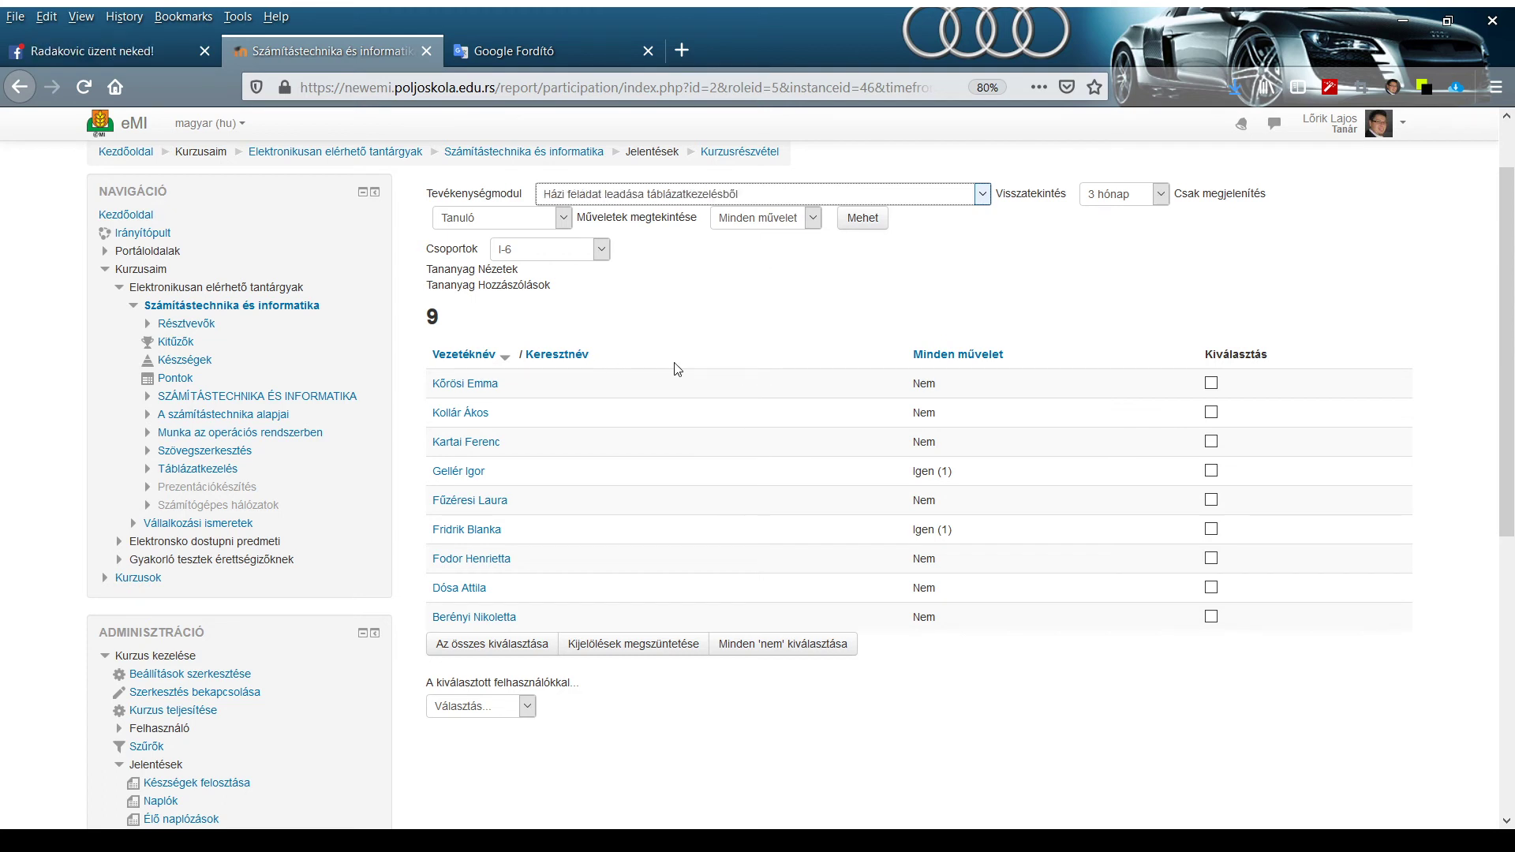
{"action": "left_click", "coordinate": [860, 225]}
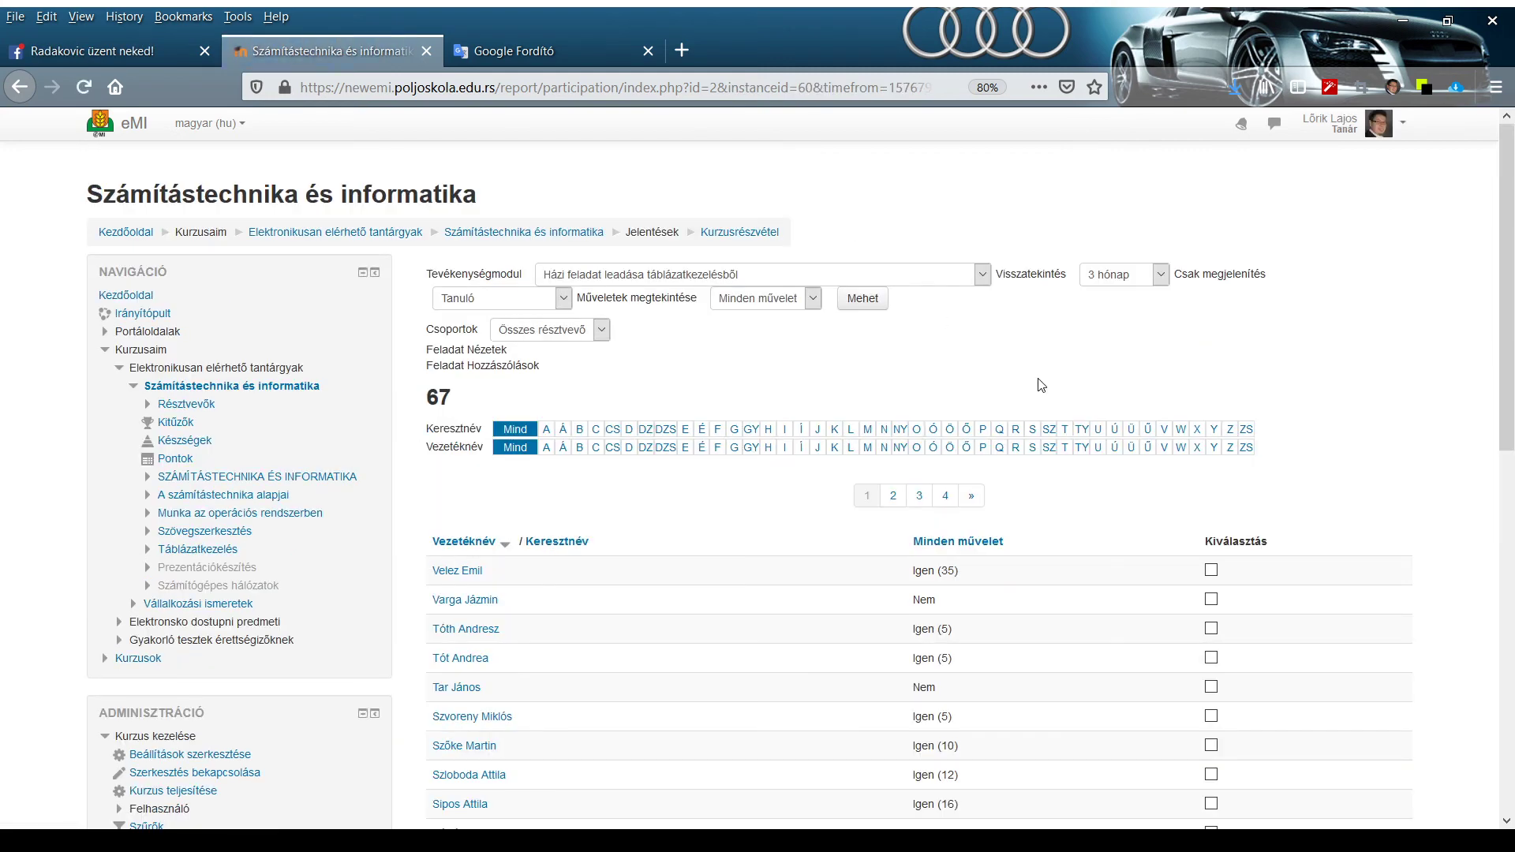
Examine the students' action counts for the homework submission activity
{"action": "scroll", "coordinate": [1034, 383], "scroll_direction": "down", "scroll_amount": 3}
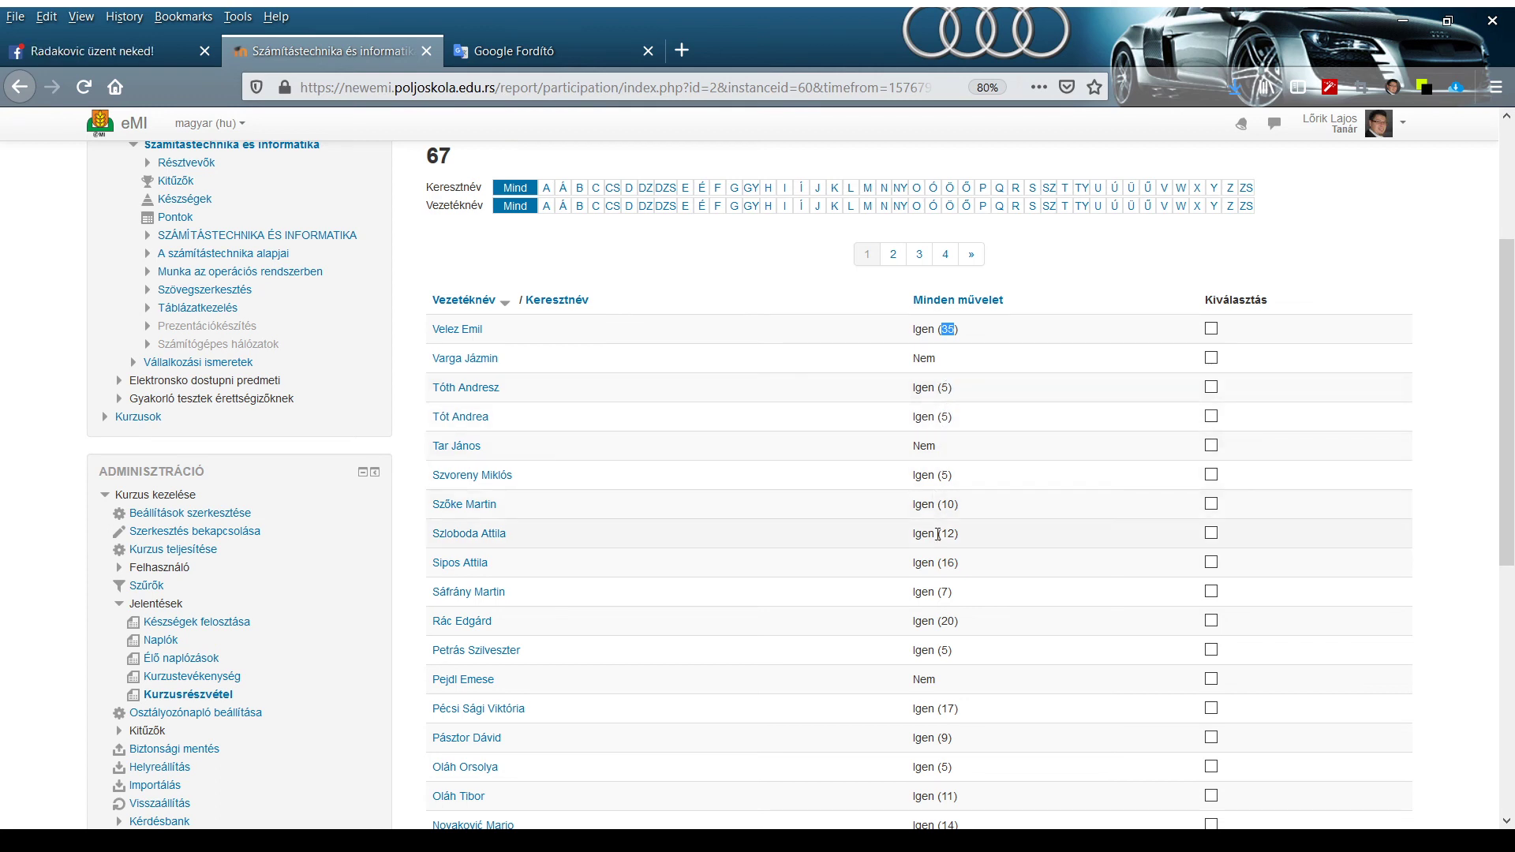
{"action": "scroll", "coordinate": [938, 534], "scroll_direction": "down", "scroll_amount": 4}
{"action": "scroll", "coordinate": [937, 534], "scroll_direction": "up", "scroll_amount": 4}
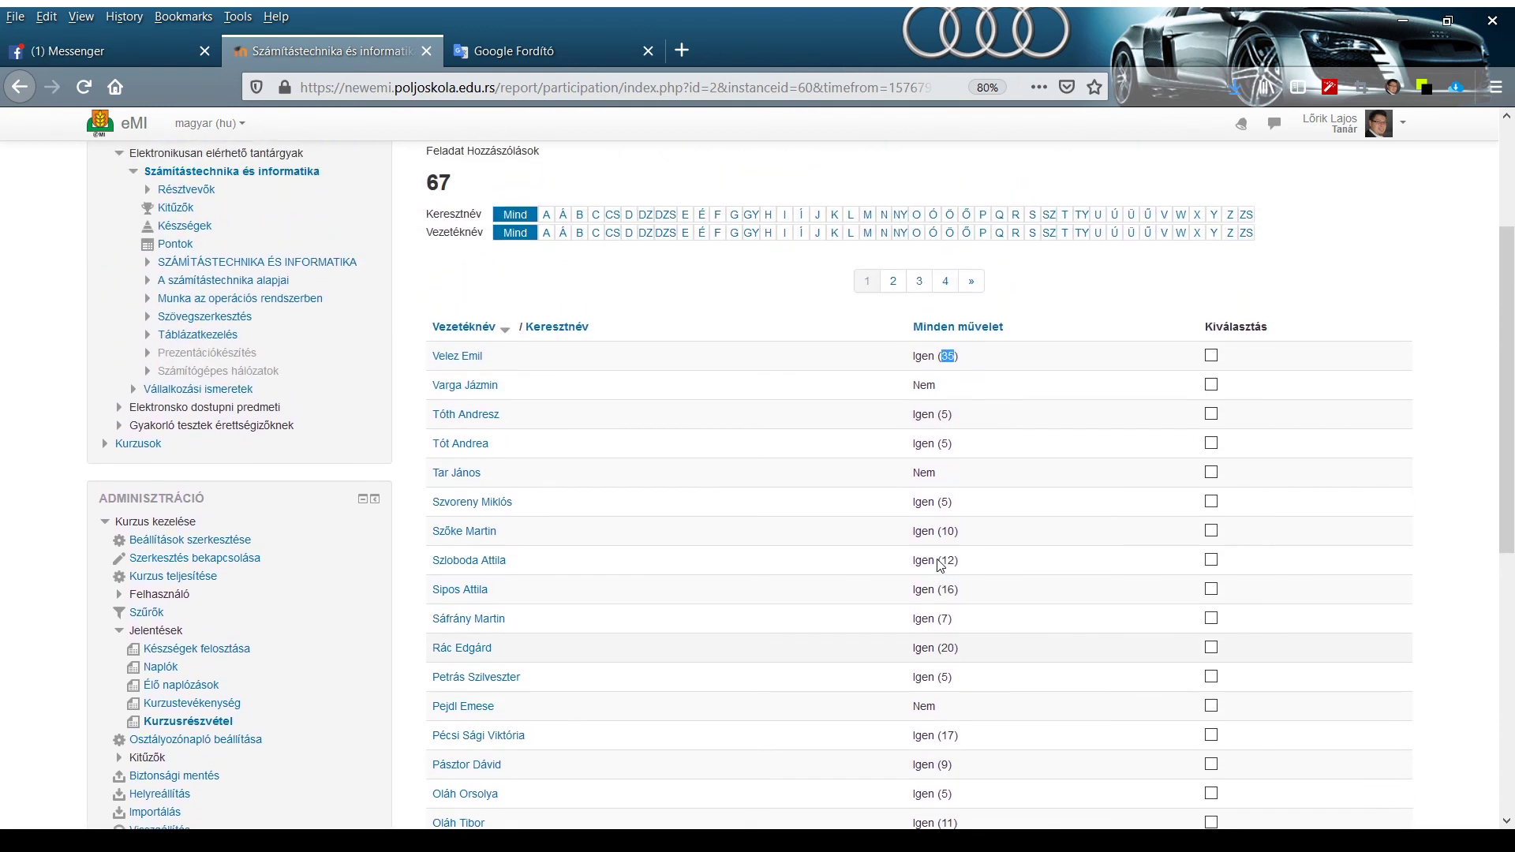
{"action": "scroll", "coordinate": [939, 564], "scroll_direction": "up", "scroll_amount": 1}
{"action": "left_click", "coordinate": [1040, 421]}
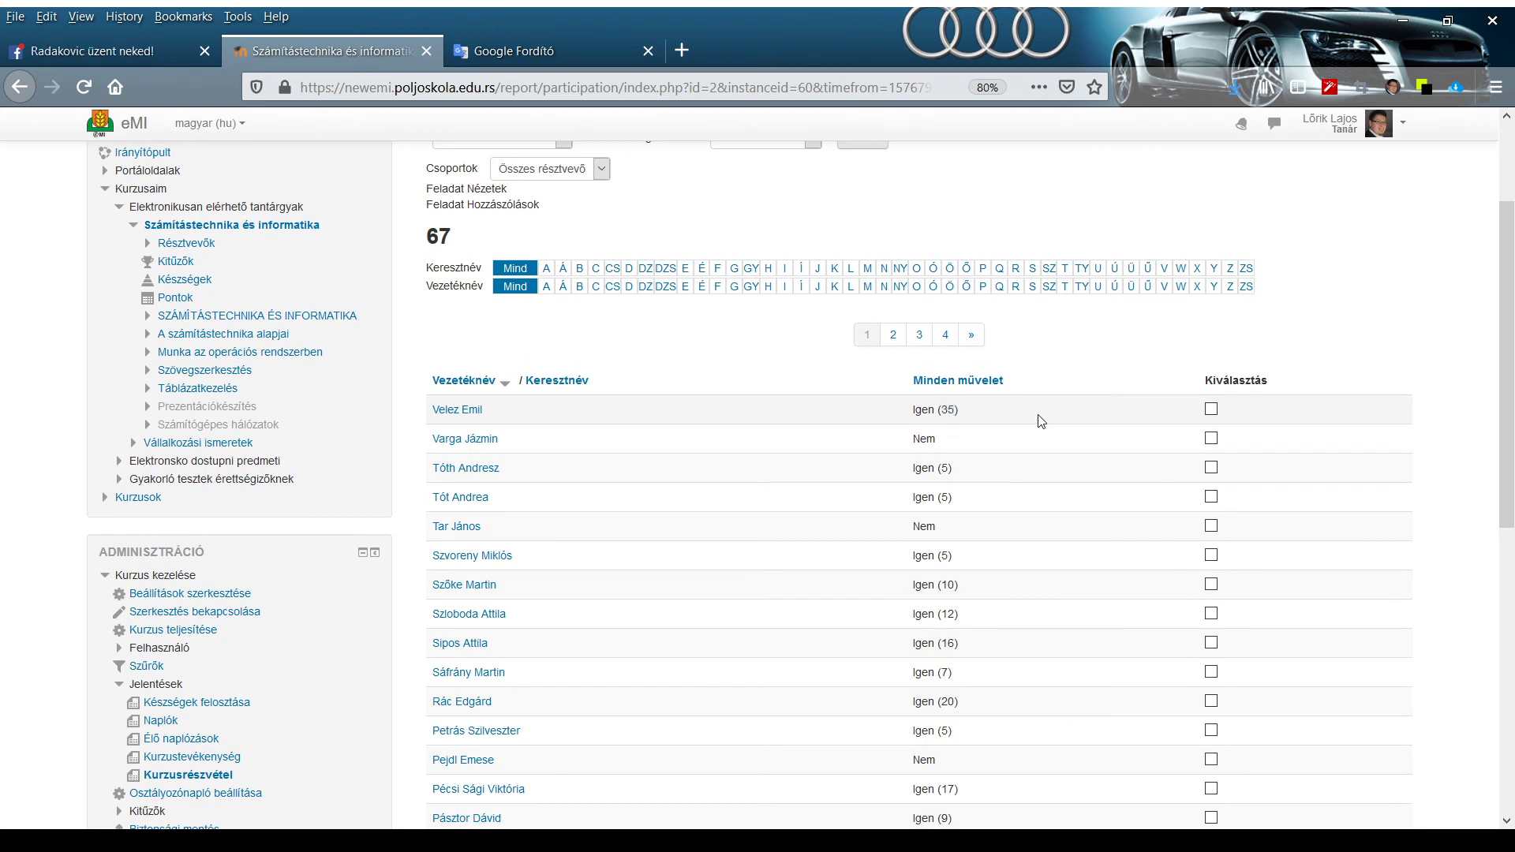
{"action": "scroll", "coordinate": [986, 442], "scroll_direction": "down", "scroll_amount": 1}
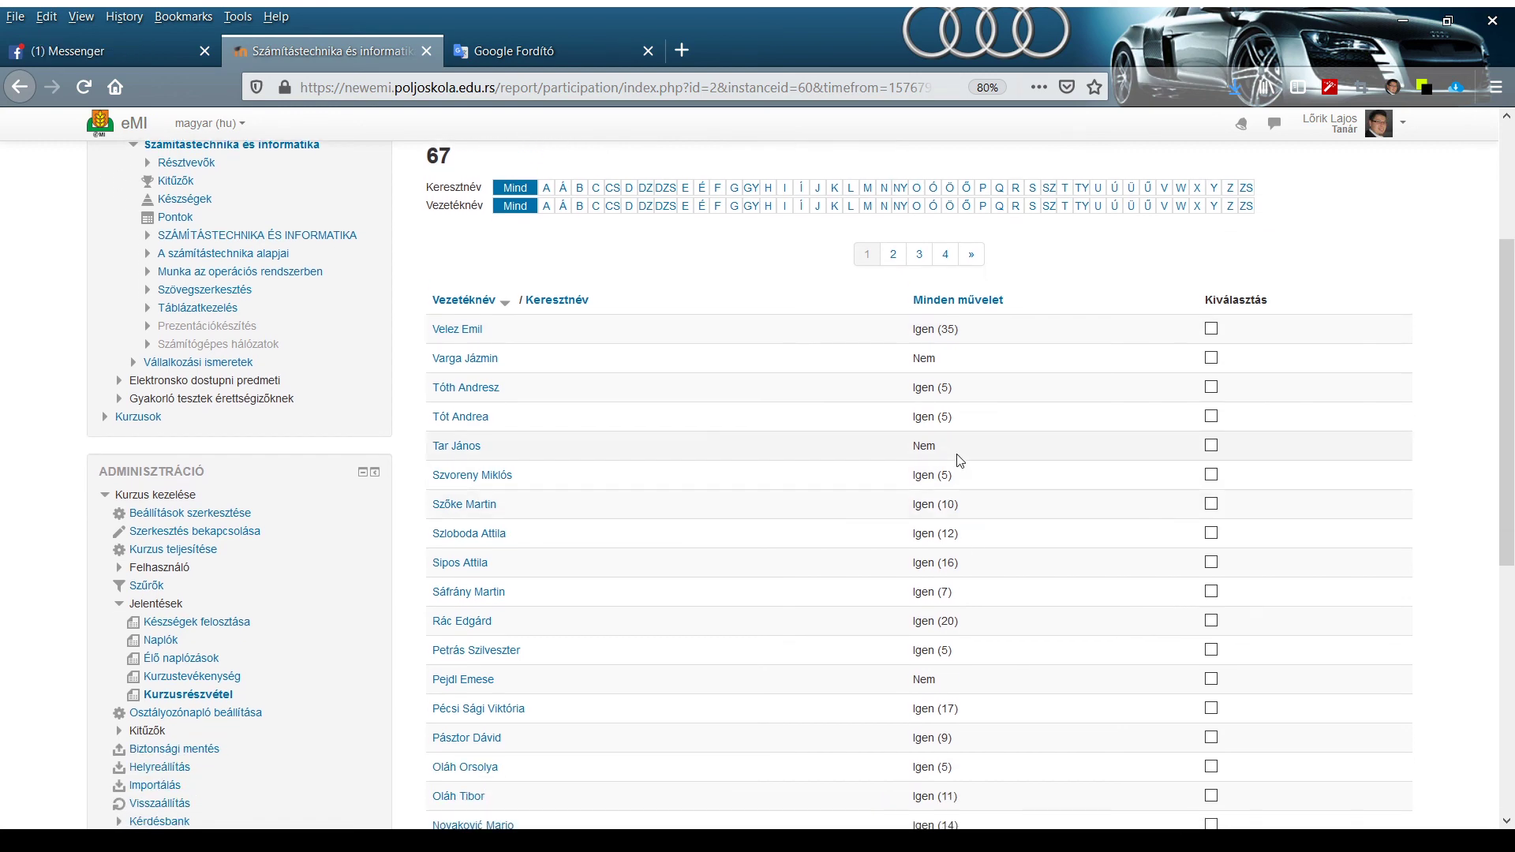
{"action": "scroll", "coordinate": [959, 460], "scroll_direction": "down", "scroll_amount": 2}
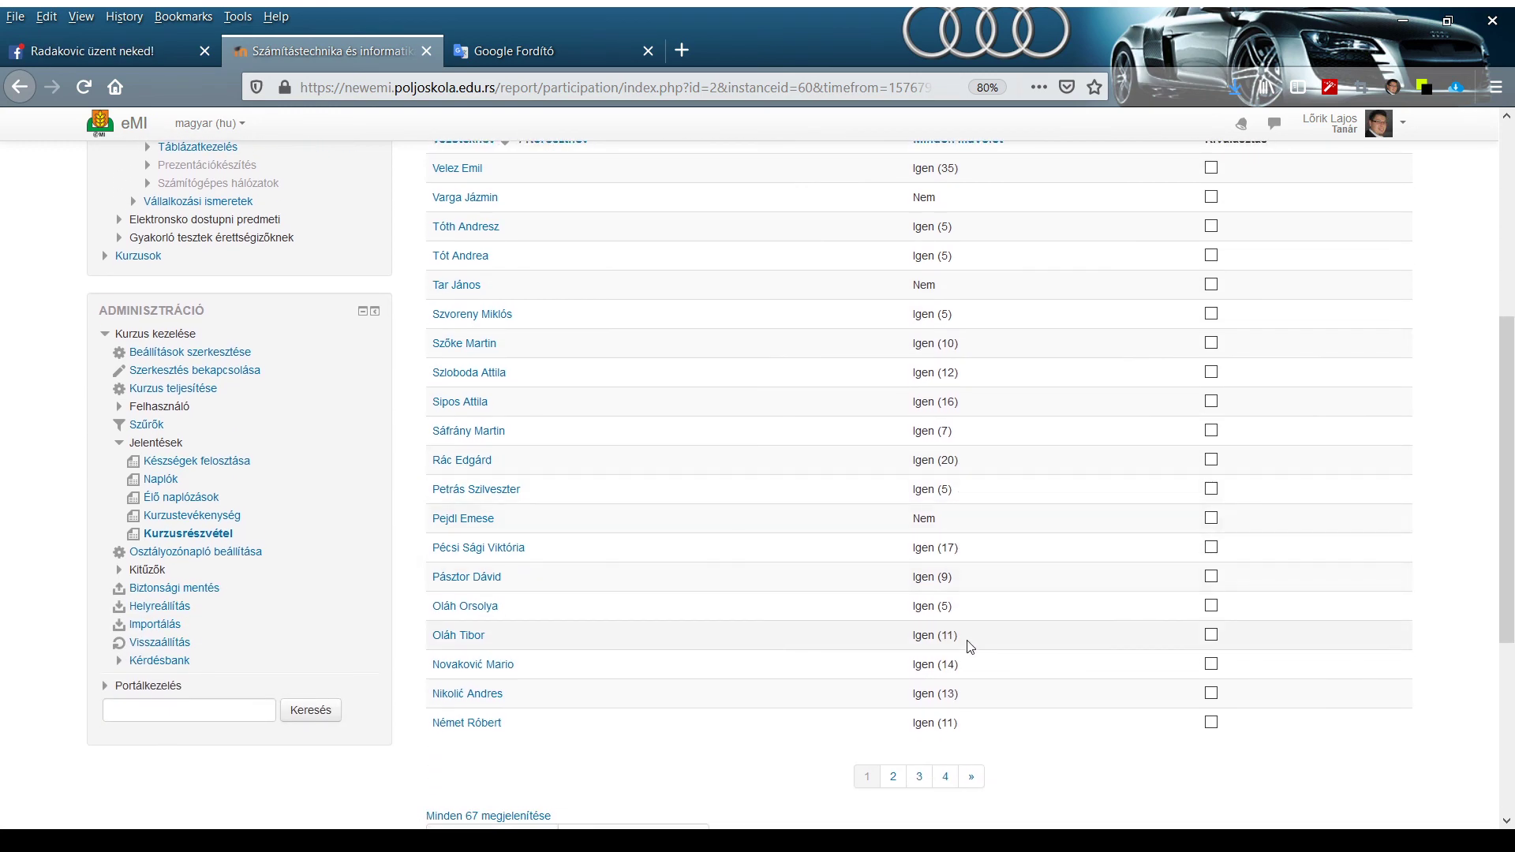
Filter the homework participation report to group I-2 and review its students' actions
{"action": "scroll", "coordinate": [1002, 653], "scroll_direction": "up", "scroll_amount": 4}
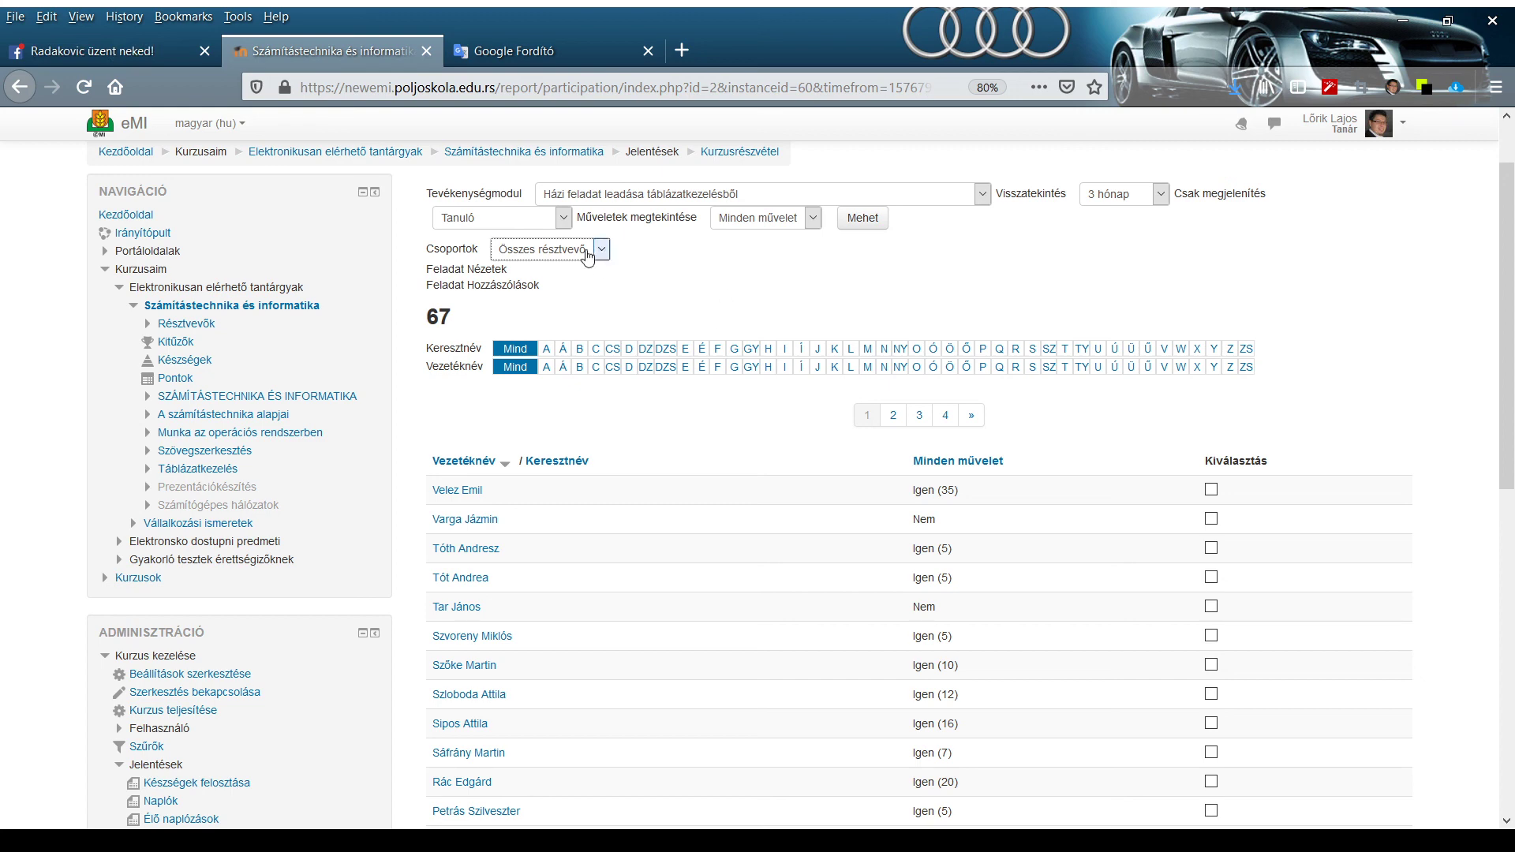
{"action": "left_click", "coordinate": [571, 309]}
{"action": "scroll", "coordinate": [984, 507], "scroll_direction": "down", "scroll_amount": 3}
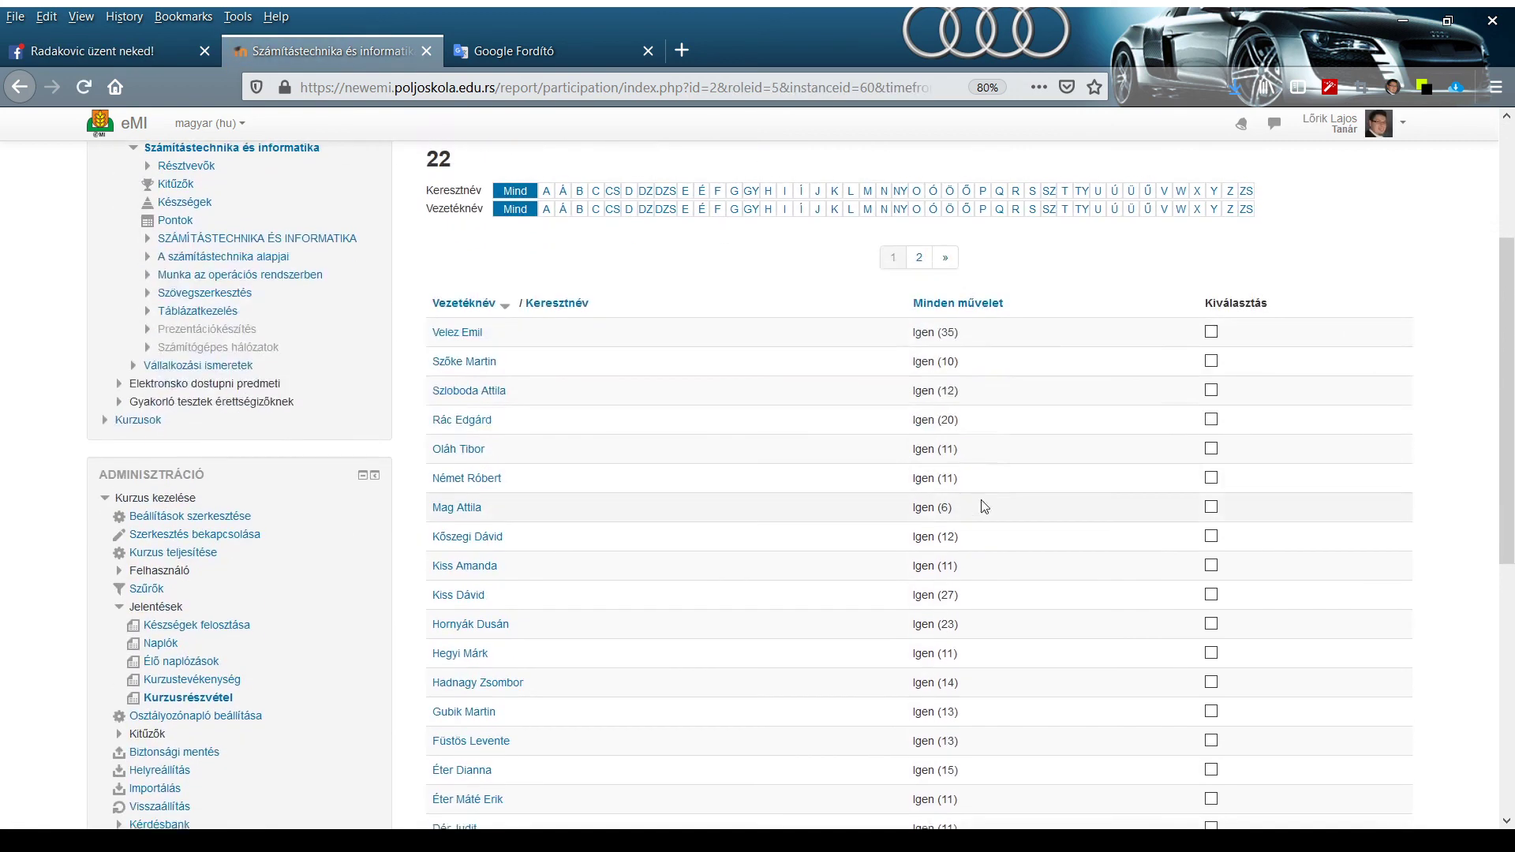
{"action": "scroll", "coordinate": [939, 560], "scroll_direction": "down", "scroll_amount": 3}
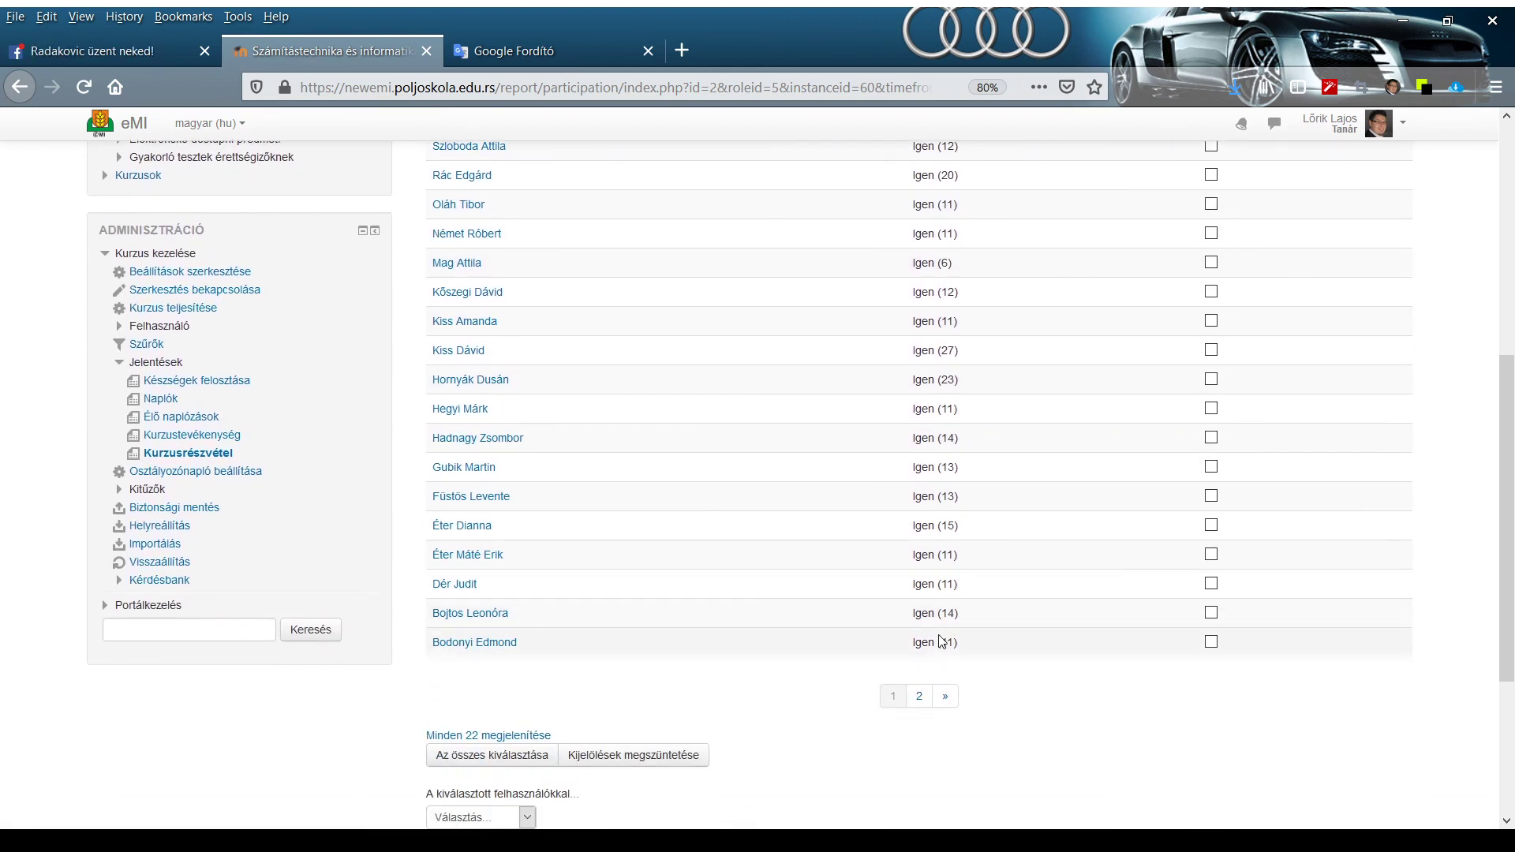
Switch the homework participation report to group I-8
{"action": "scroll", "coordinate": [940, 641], "scroll_direction": "up", "scroll_amount": 4}
{"action": "scroll", "coordinate": [751, 430], "scroll_direction": "up", "scroll_amount": 1}
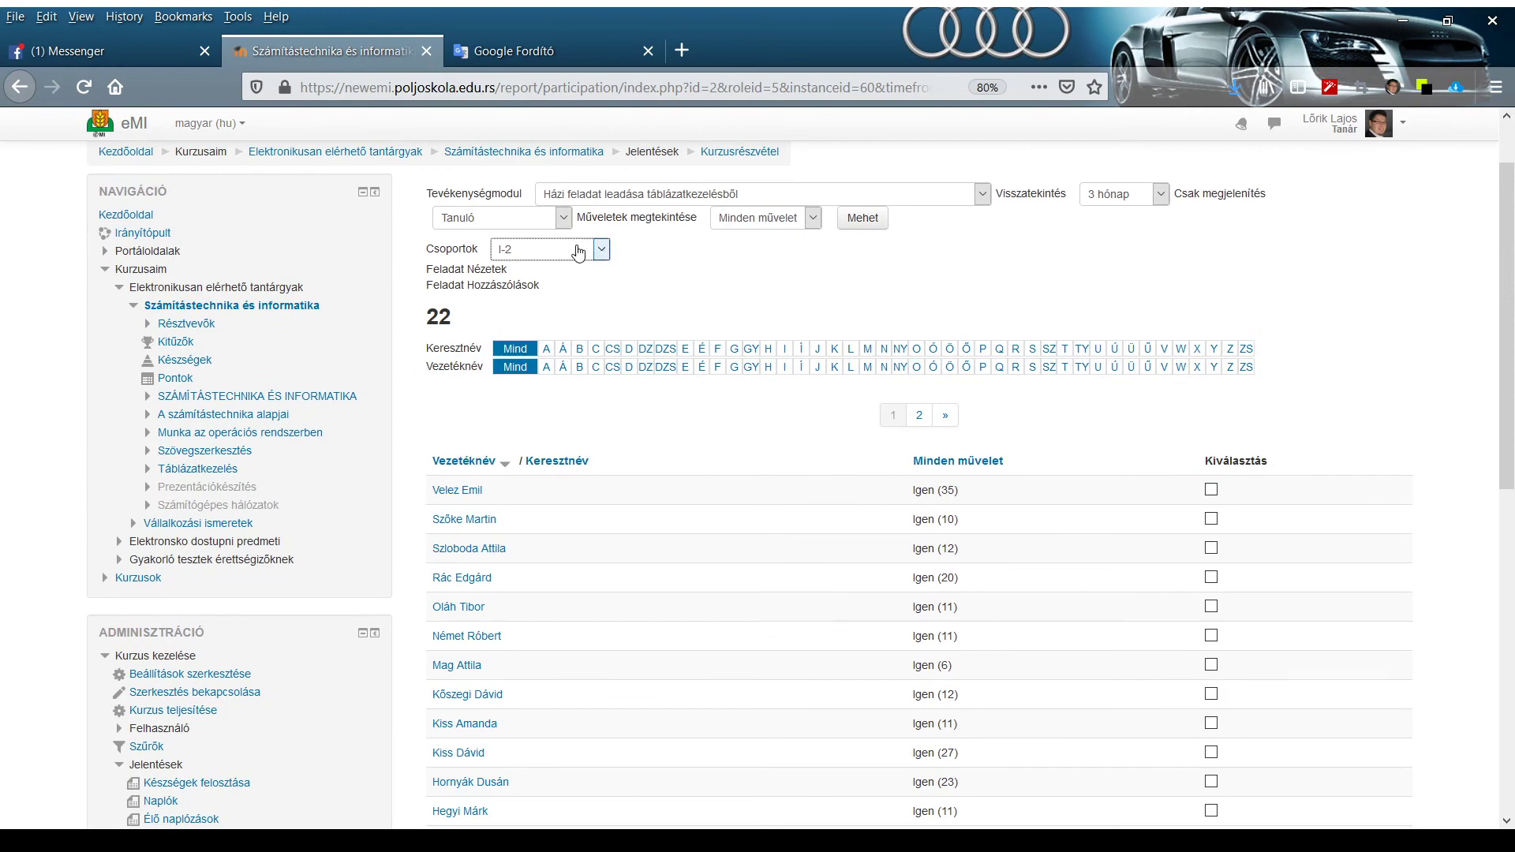
{"action": "left_click", "coordinate": [999, 367]}
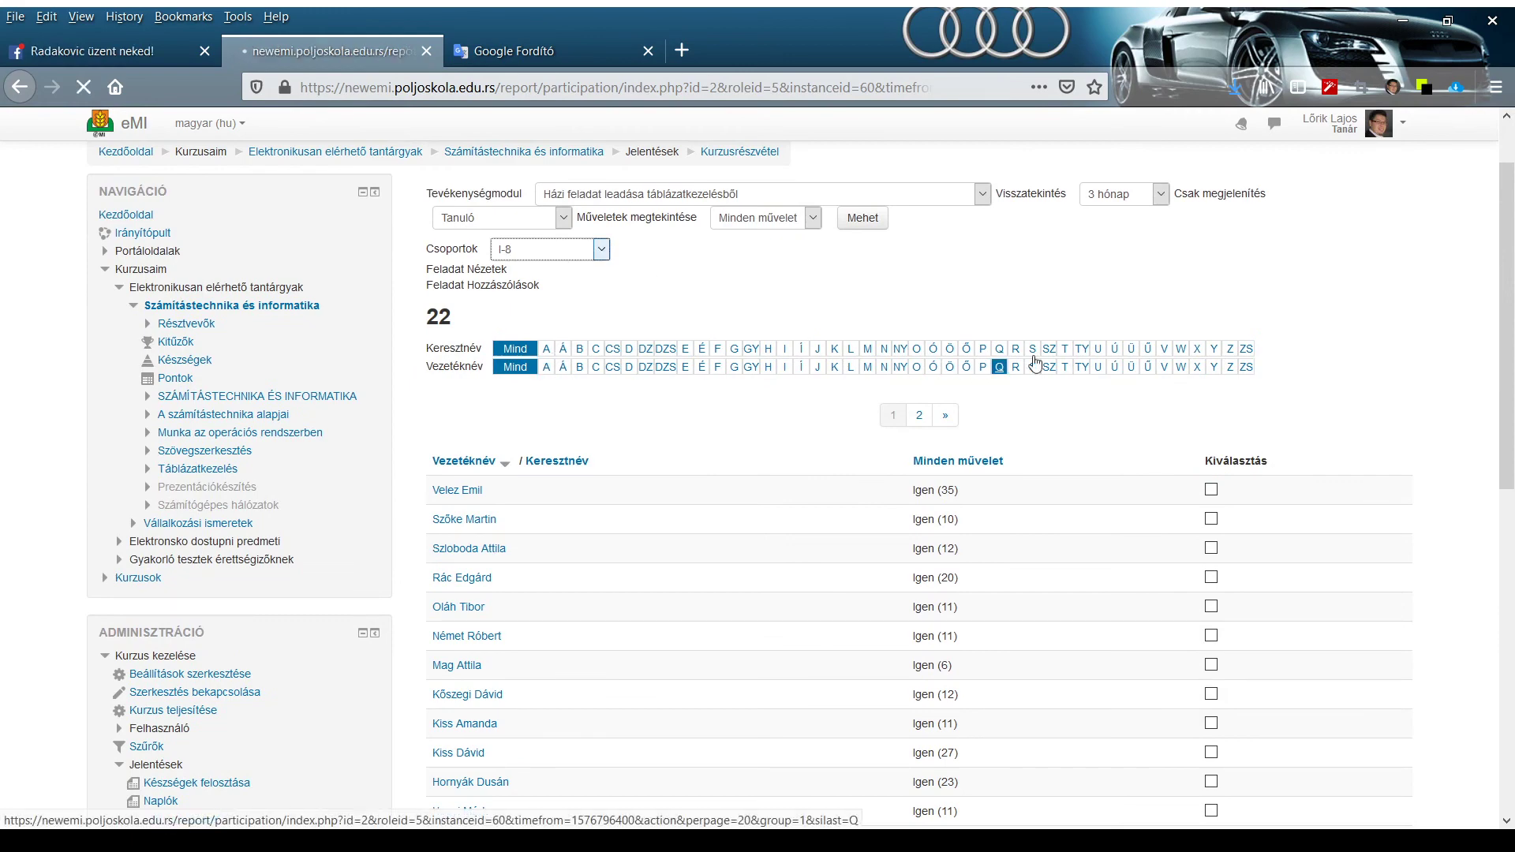
{"action": "scroll", "coordinate": [939, 372], "scroll_direction": "down", "scroll_amount": 1}
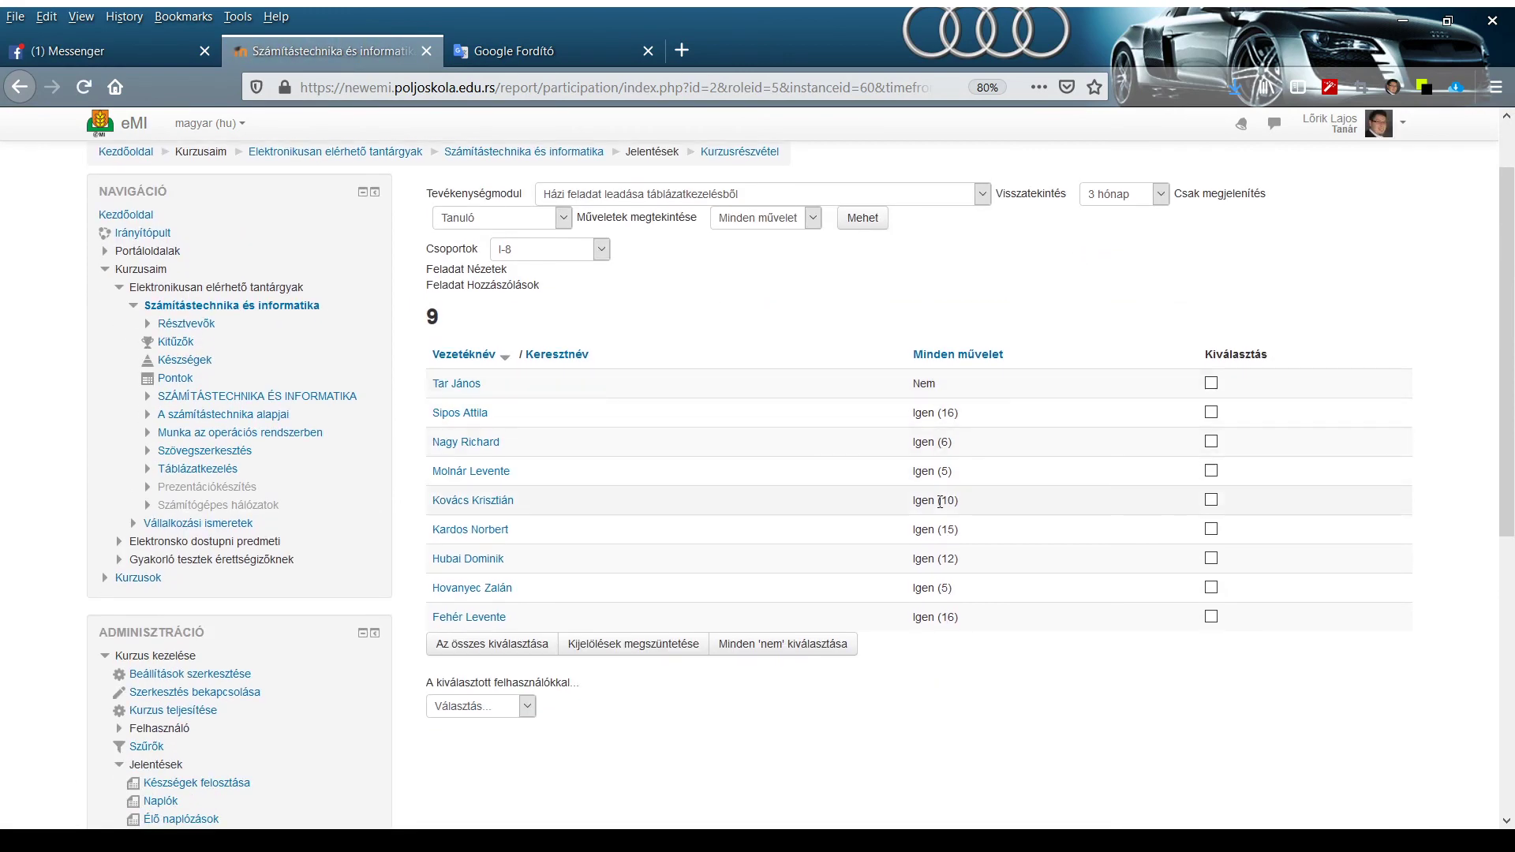